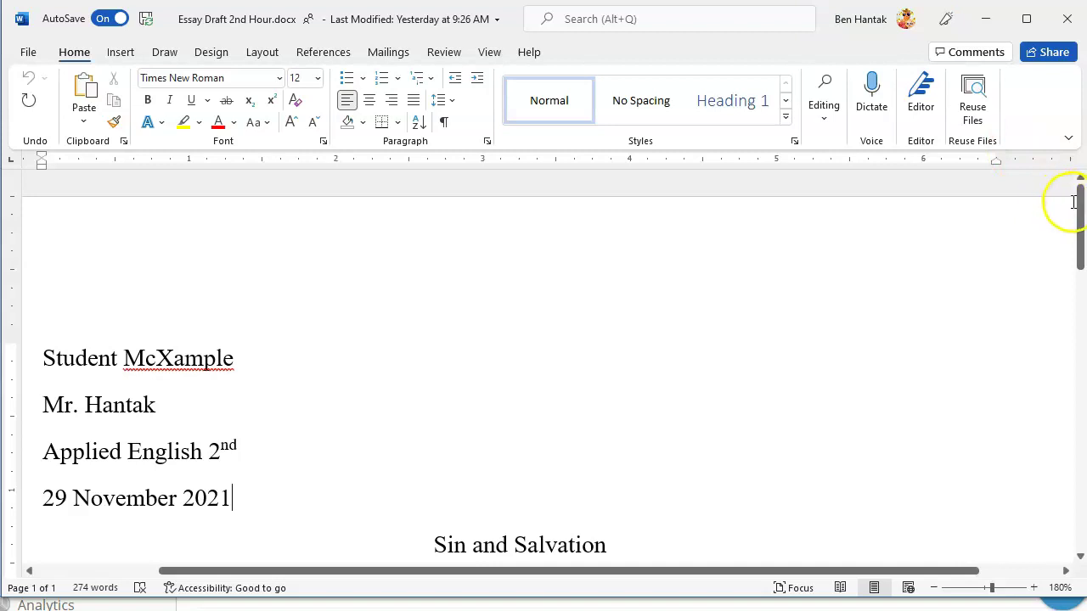
Review the essay draft from its heading and title through the introduction's thesis and the Edmund and White Witch body paragraphs.
drag(1079, 204, 1078, 222)
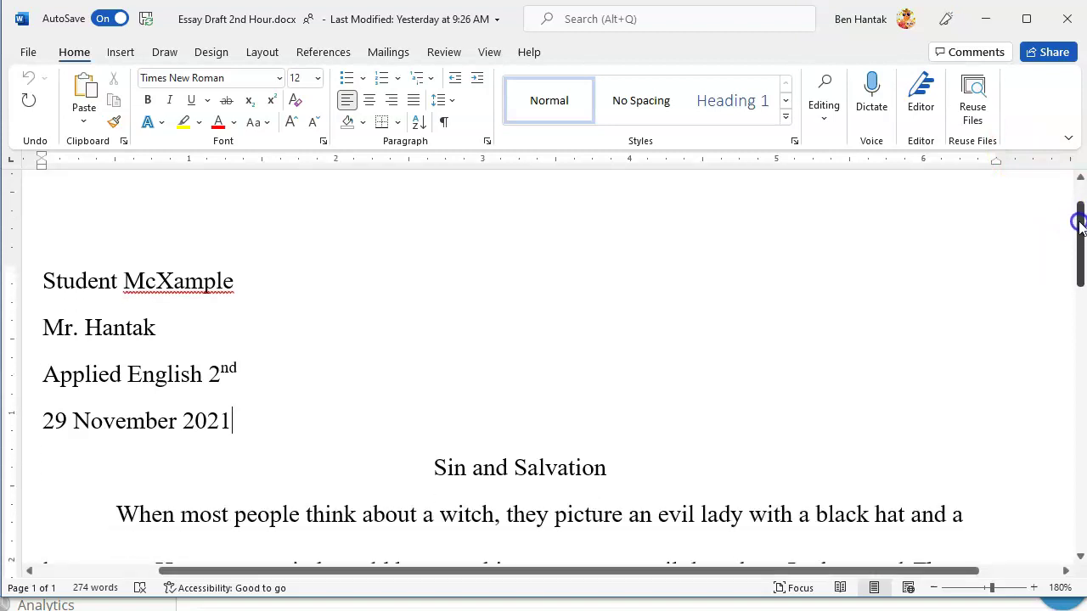
drag(1078, 222, 1078, 242)
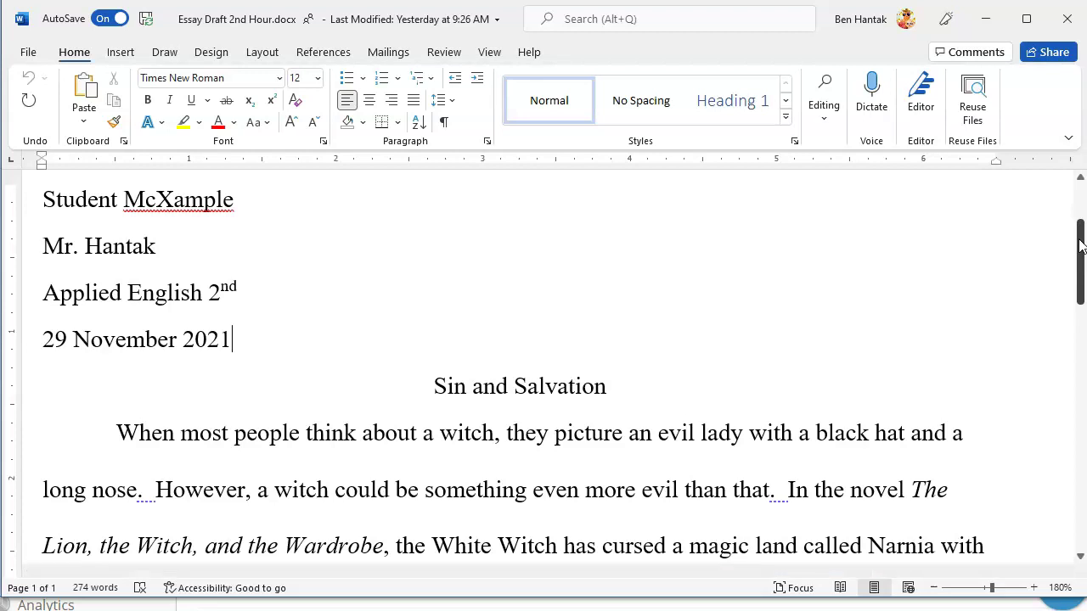
drag(1080, 246, 1080, 242)
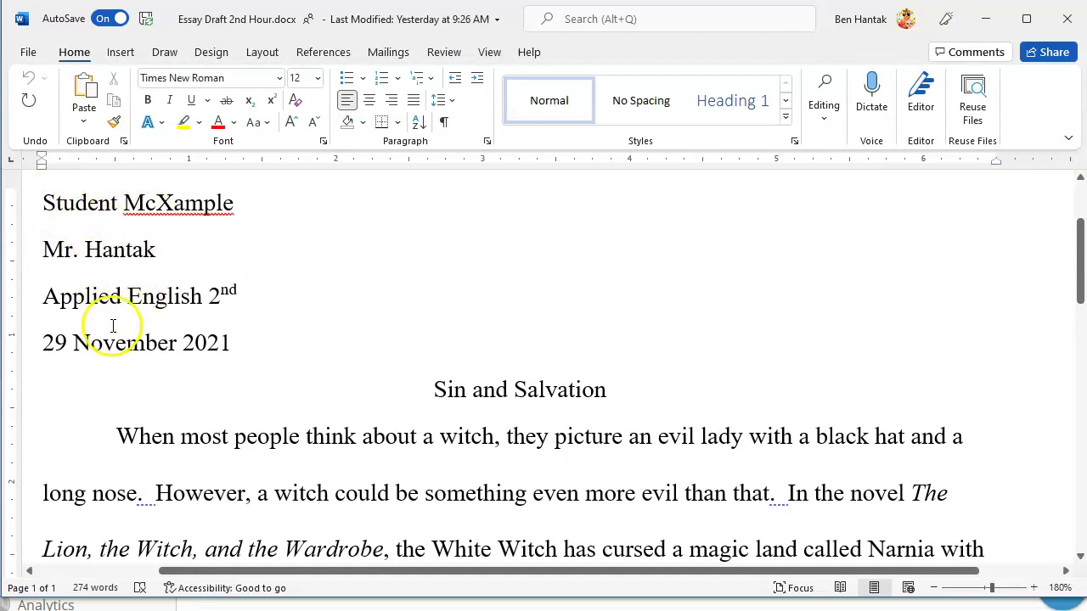
click(430, 389)
drag(455, 390, 565, 404)
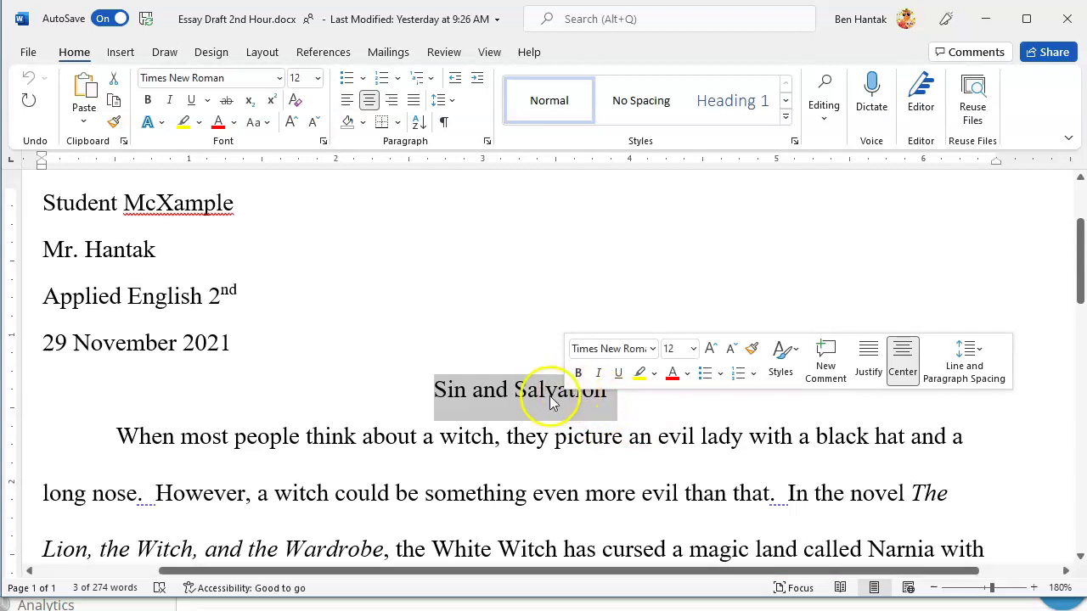
click(495, 398)
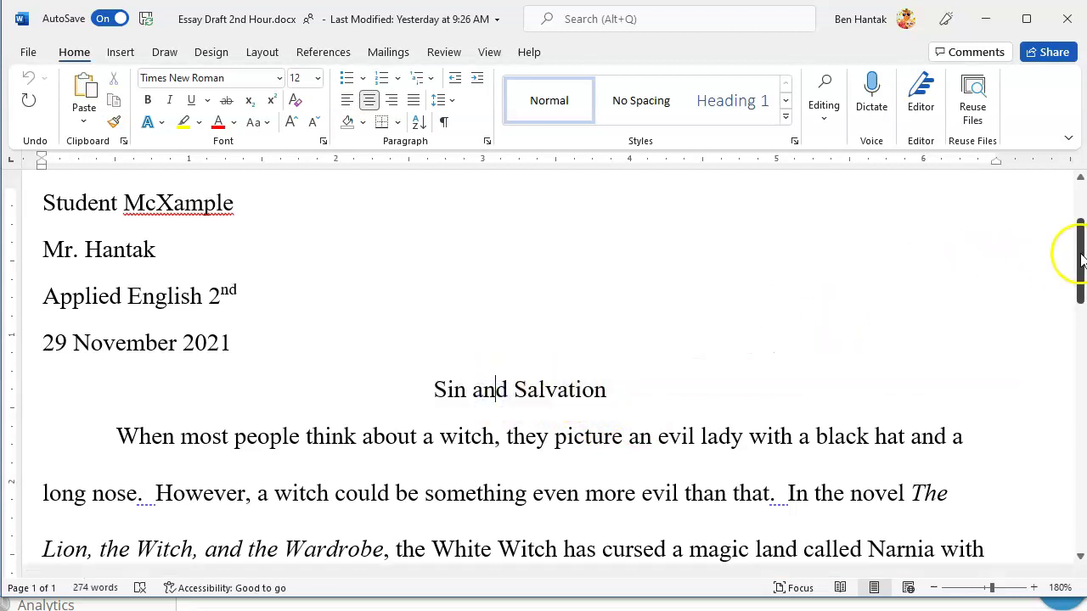
drag(1081, 259, 1081, 293)
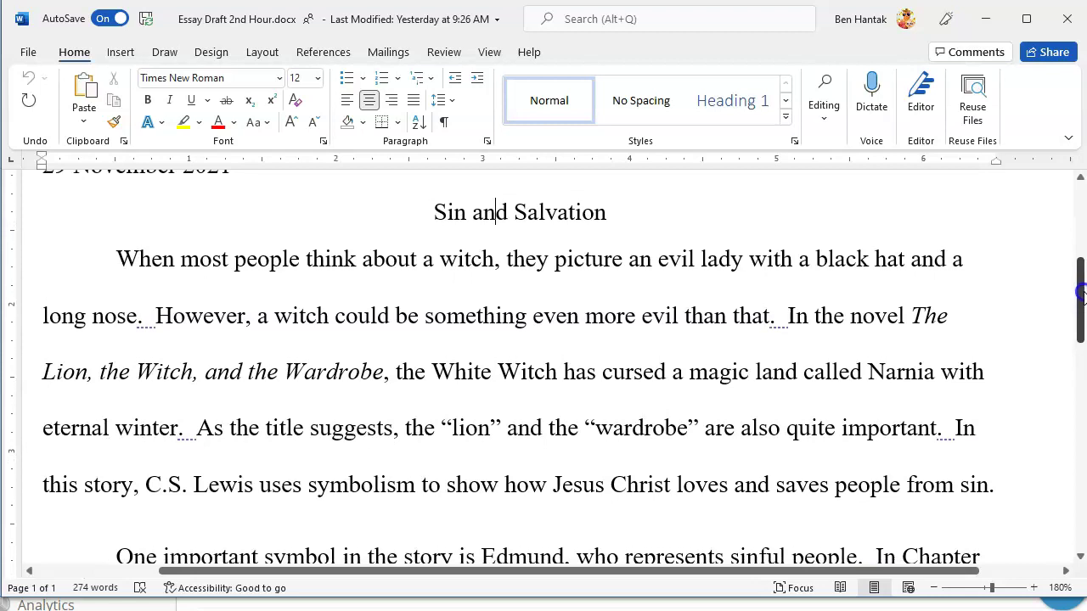
drag(1081, 293, 1081, 293)
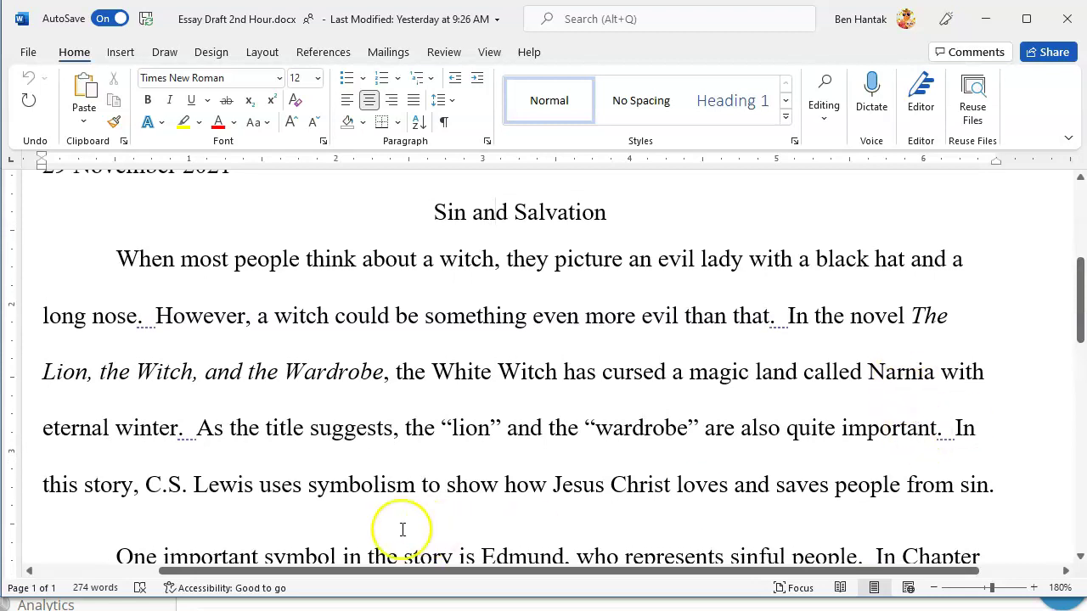
drag(316, 483, 833, 485)
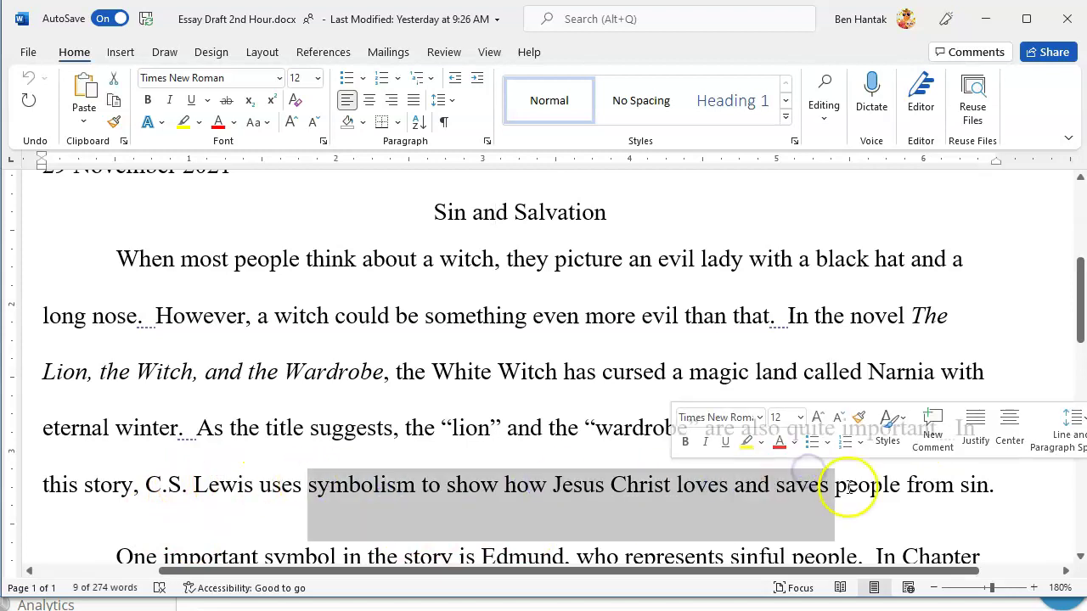
click(842, 485)
drag(1082, 297, 1077, 374)
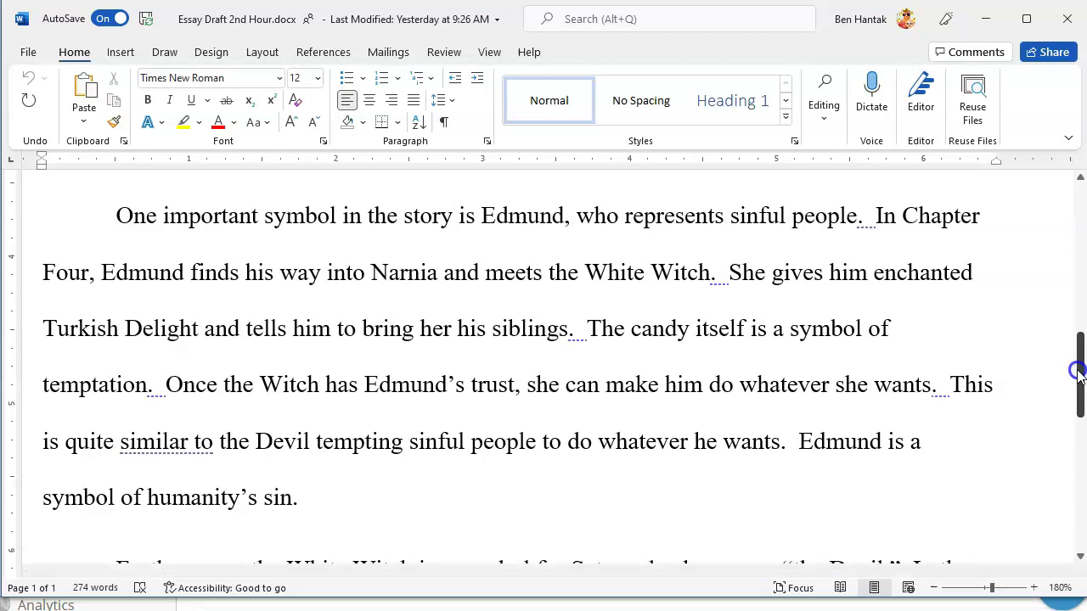
drag(1077, 374, 1077, 367)
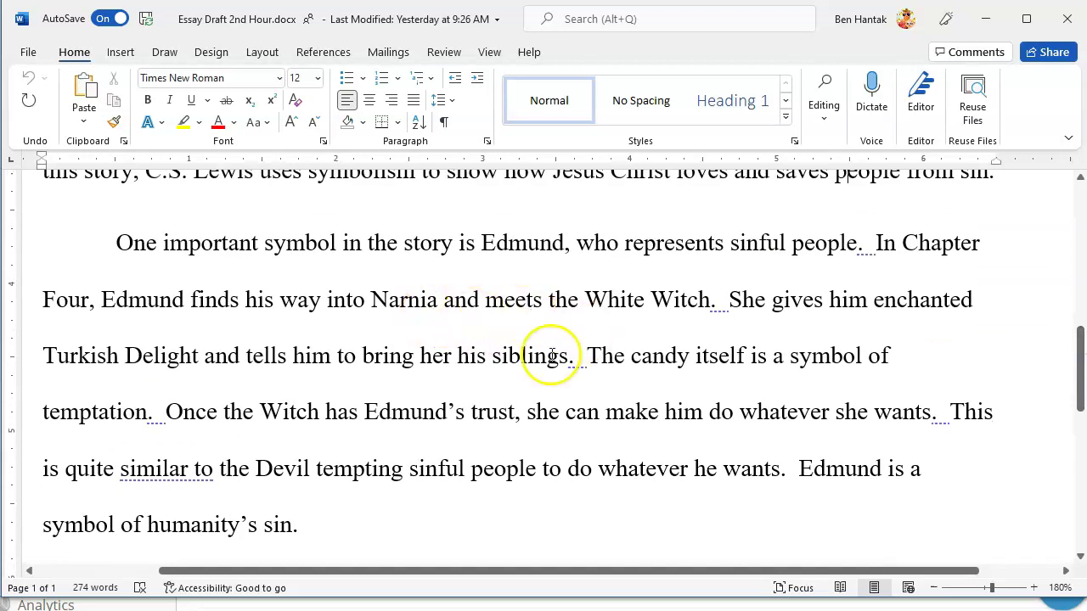
drag(1077, 386, 1076, 477)
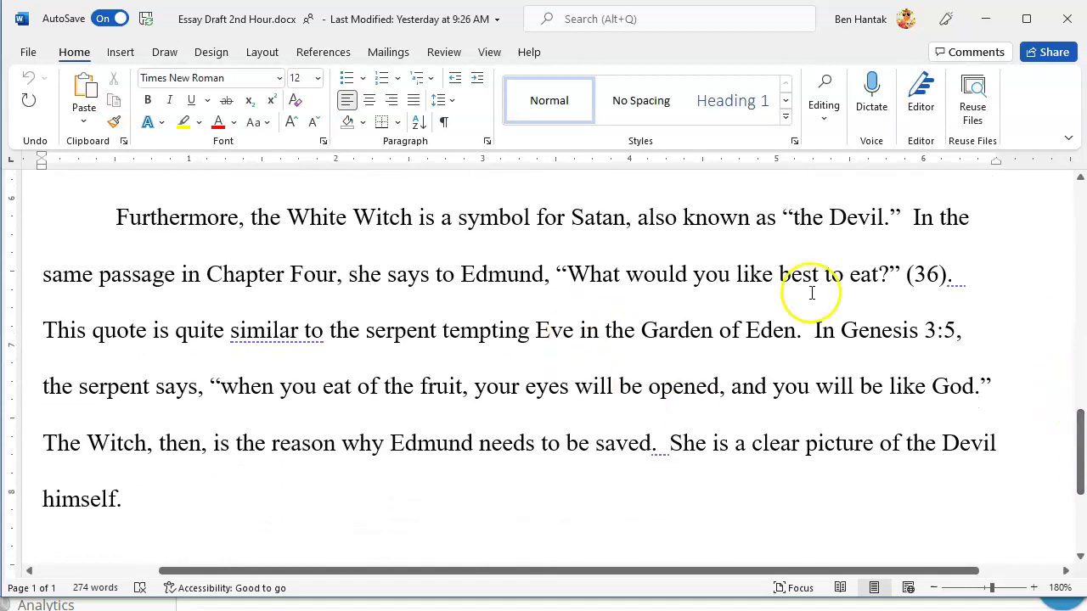
drag(578, 276, 815, 297)
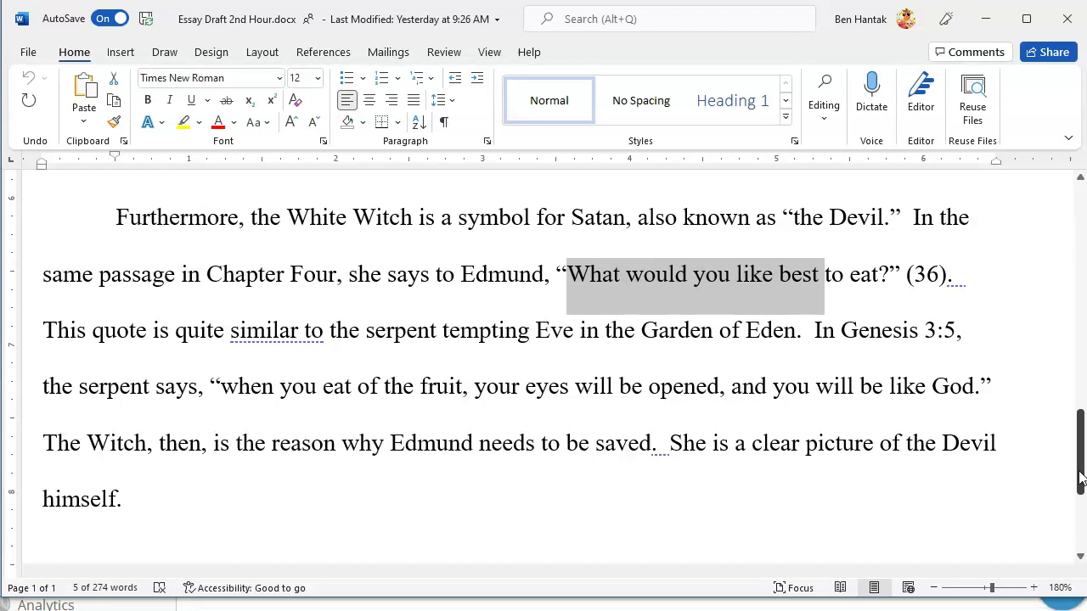
Start a new paragraph after the White Witch paragraph at the end of the draft.
drag(1080, 478, 1077, 520)
click(204, 324)
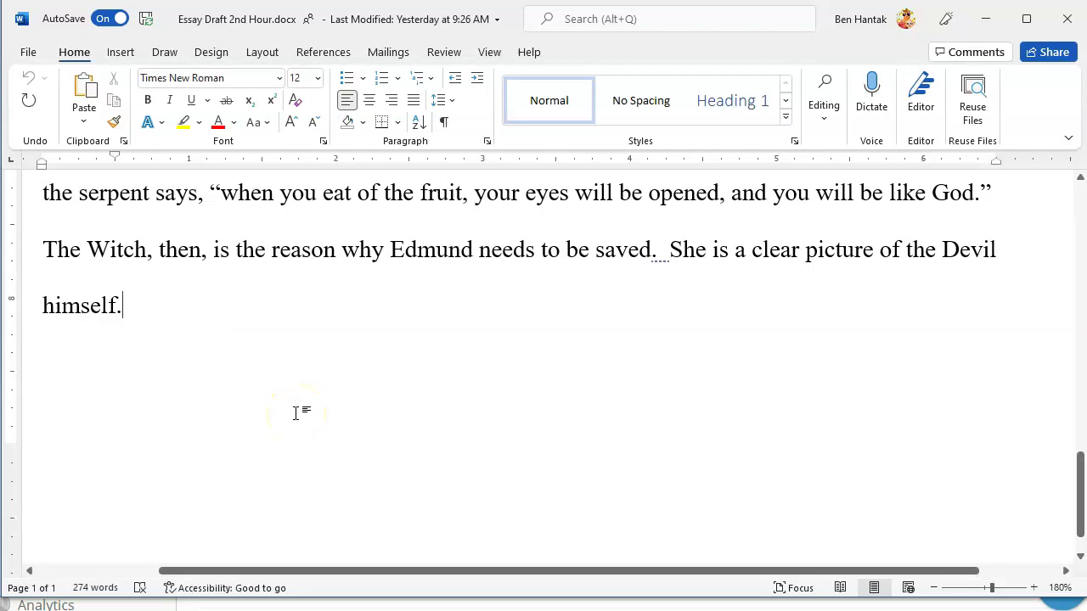
key(Return)
key(Return)
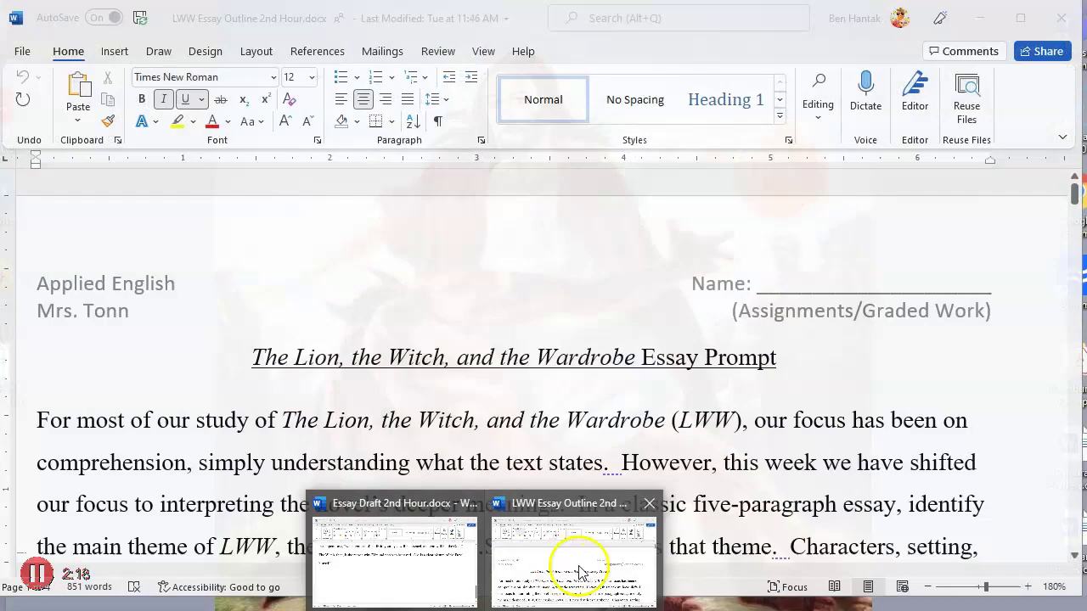
Copy the Body Paragraph #3 topic sentence from LWW Essay Outline 2nd Hour.docx into the new last paragraph of Essay Draft 2nd Hour.docx.
click(580, 572)
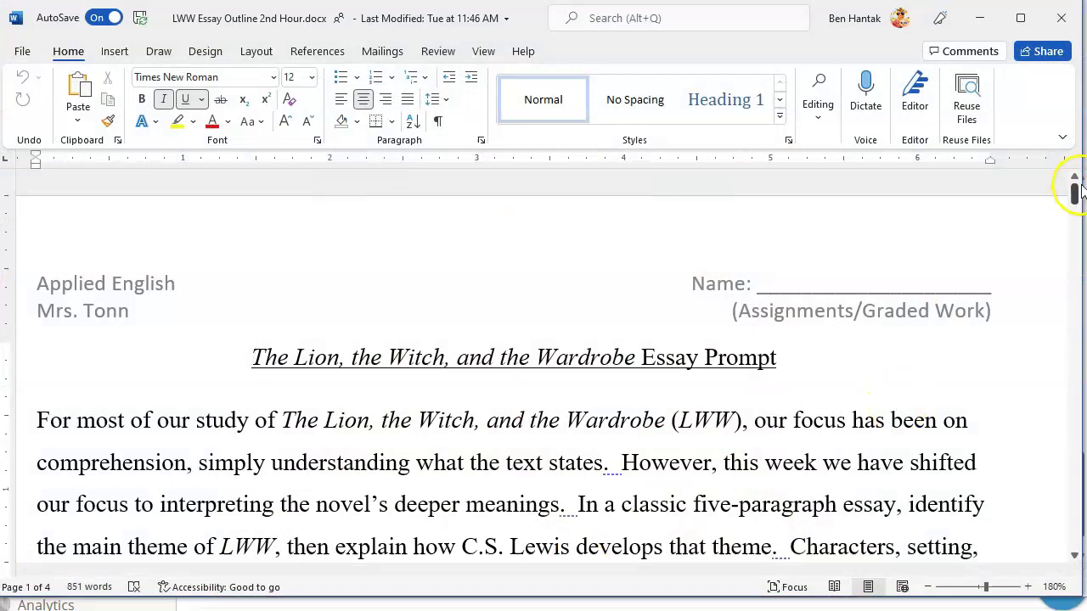
drag(1075, 194, 1075, 450)
drag(316, 275, 809, 274)
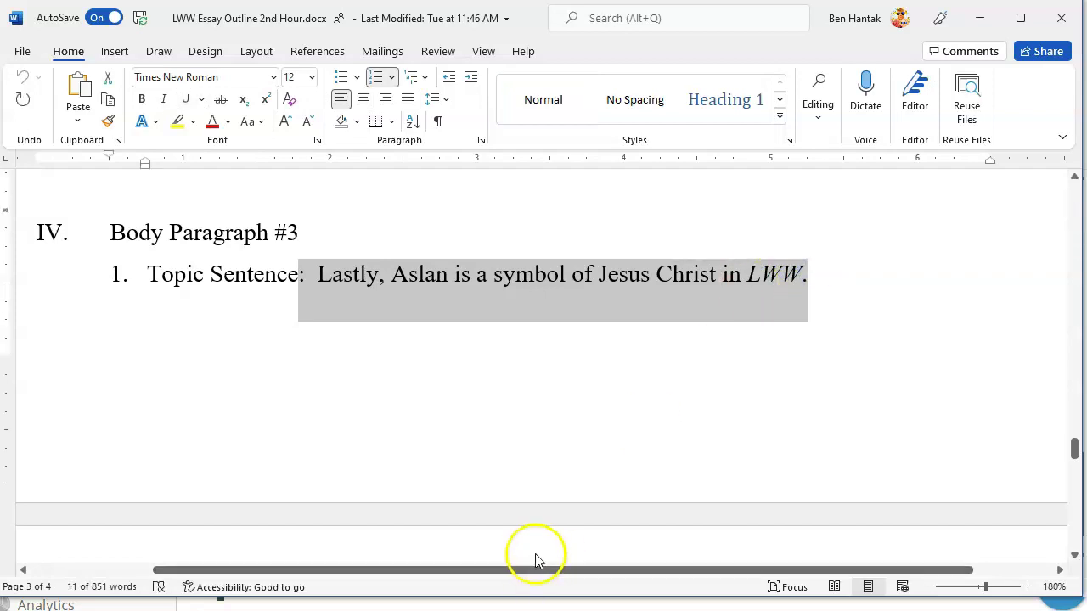
mouse_move(444, 589)
click(572, 578)
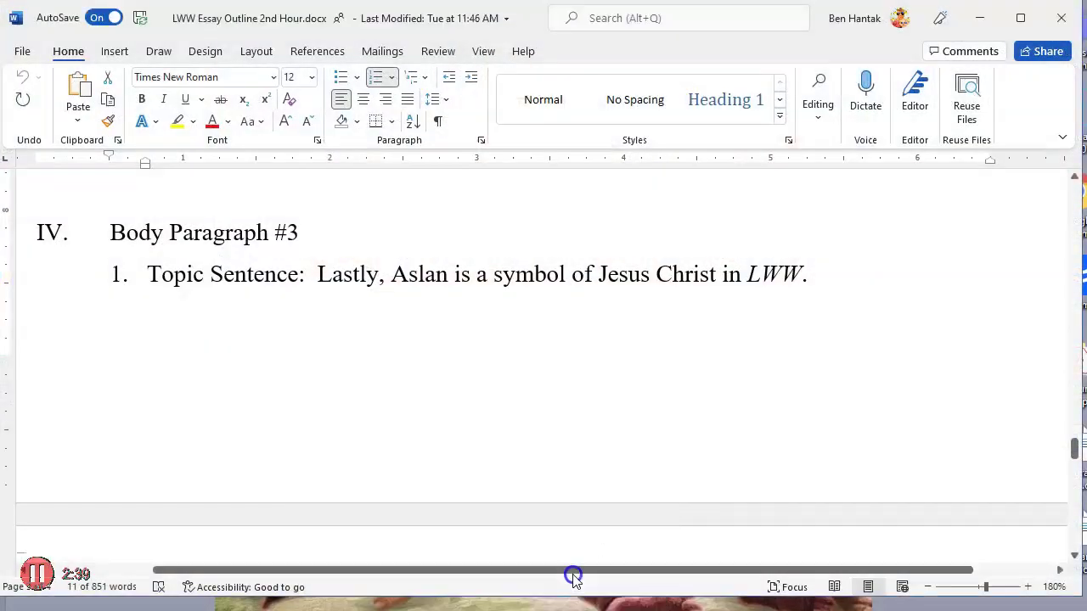
key(ctrl+c)
key(alt+Tab)
key(ctrl+v)
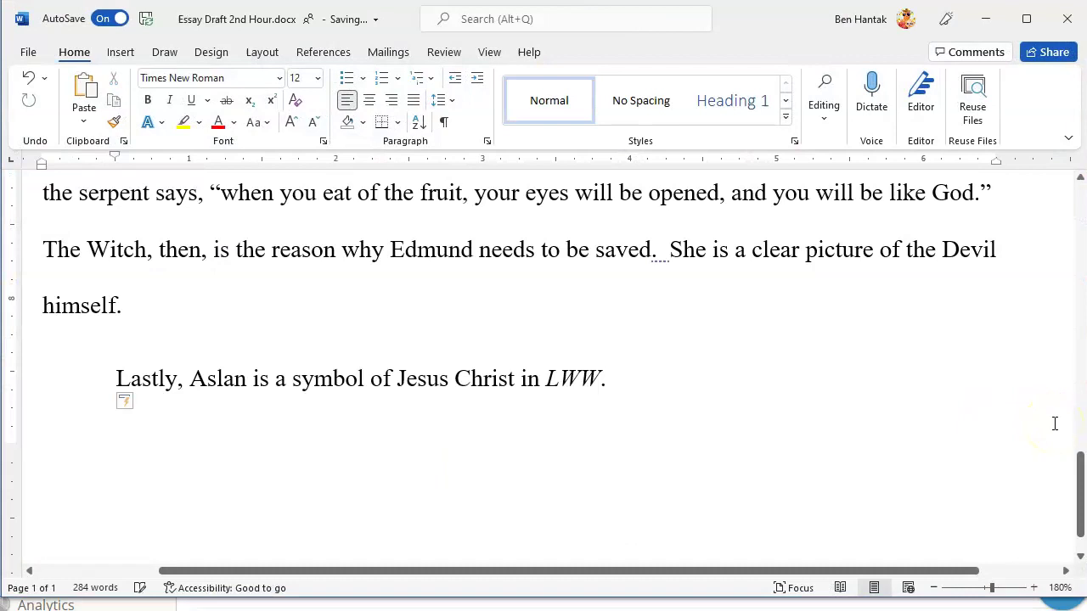
Replace "LWW" in the new topic sentence with the full italic title "The Lion, the Witch, and the Wardrobe".
click(598, 374)
key(BackSpace)
key(BackSpace)
key(BackSpace)
key(BackSpace)
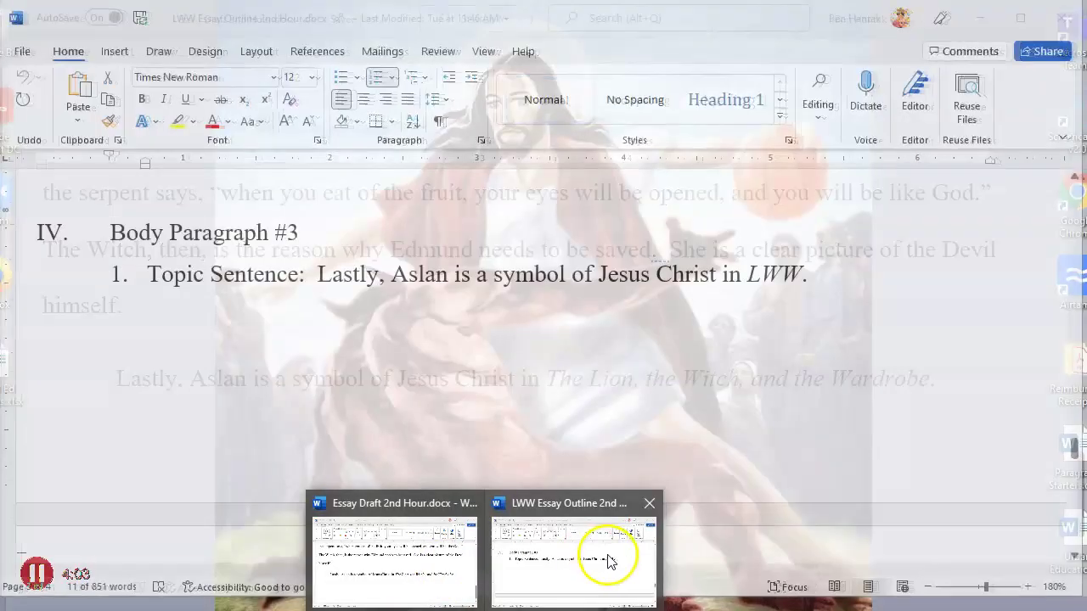
Copy the Body Paragraph #3 evidence and commentary sentences a to c from the outline and paste them as text only after the draft's topic sentence.
click(607, 558)
drag(1074, 461, 1075, 478)
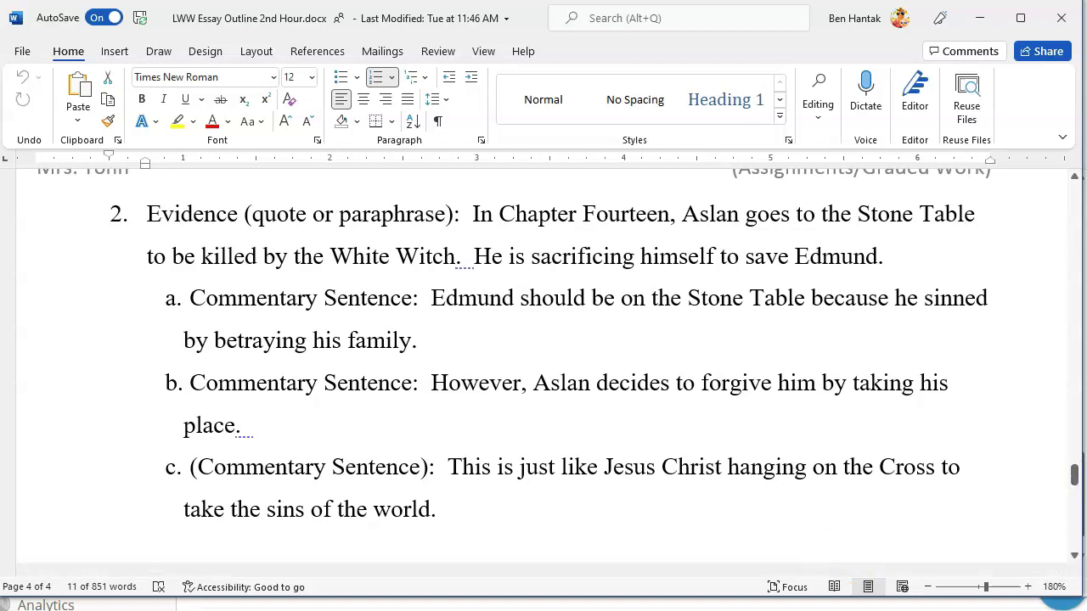
drag(1073, 473, 1076, 478)
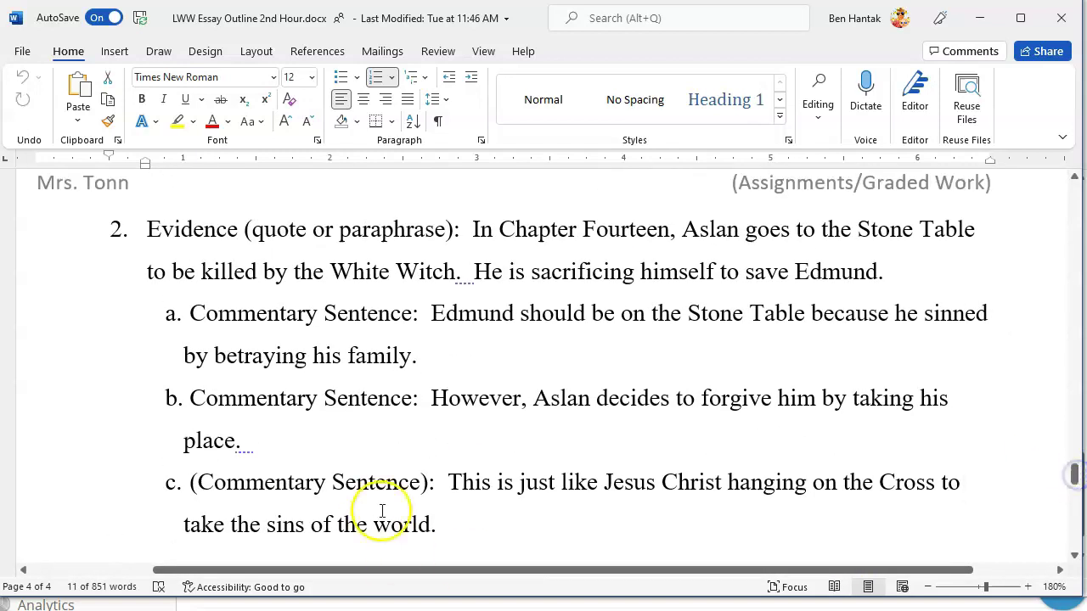
drag(444, 523, 134, 255)
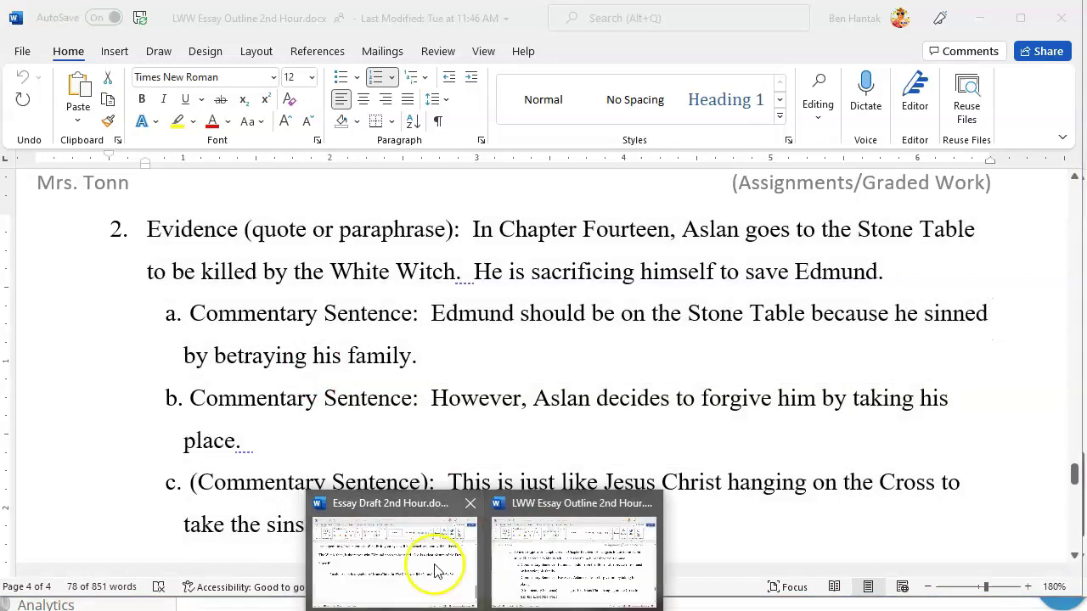
click(433, 564)
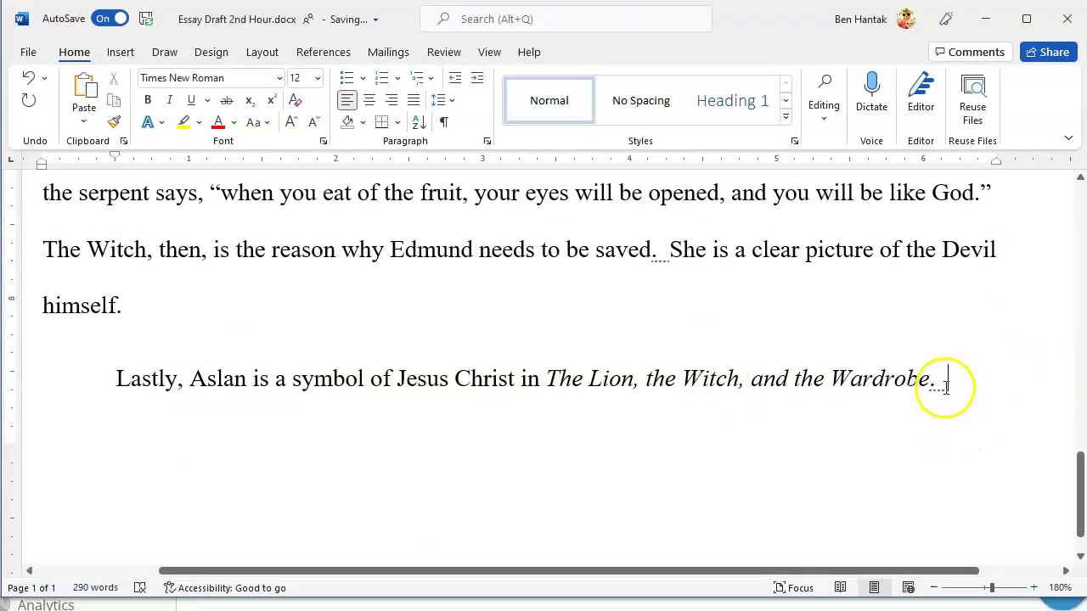
right_click(945, 388)
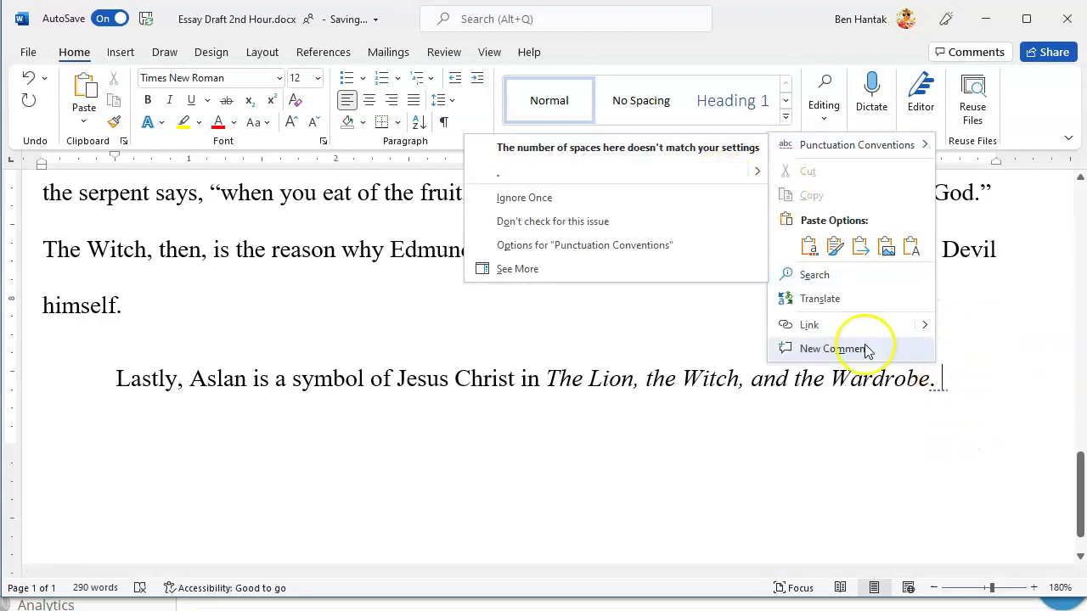
click(905, 245)
Delete the pasted "2. Evidence (quote or paraphrase):" label so the evidence directly follows the topic sentence.
drag(1080, 424, 1077, 376)
drag(429, 412, 951, 374)
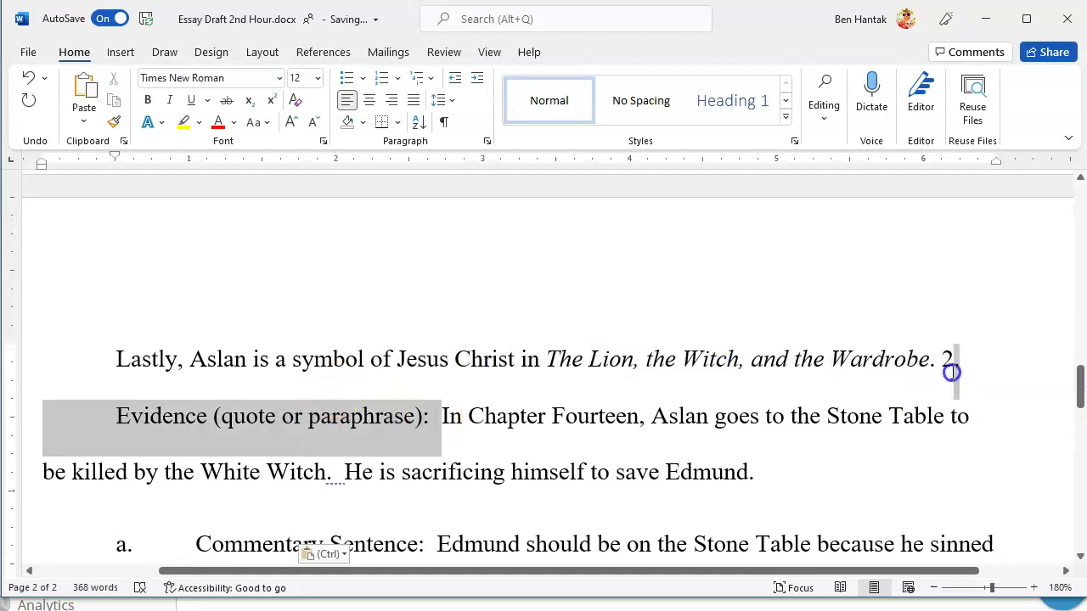
key(Delete)
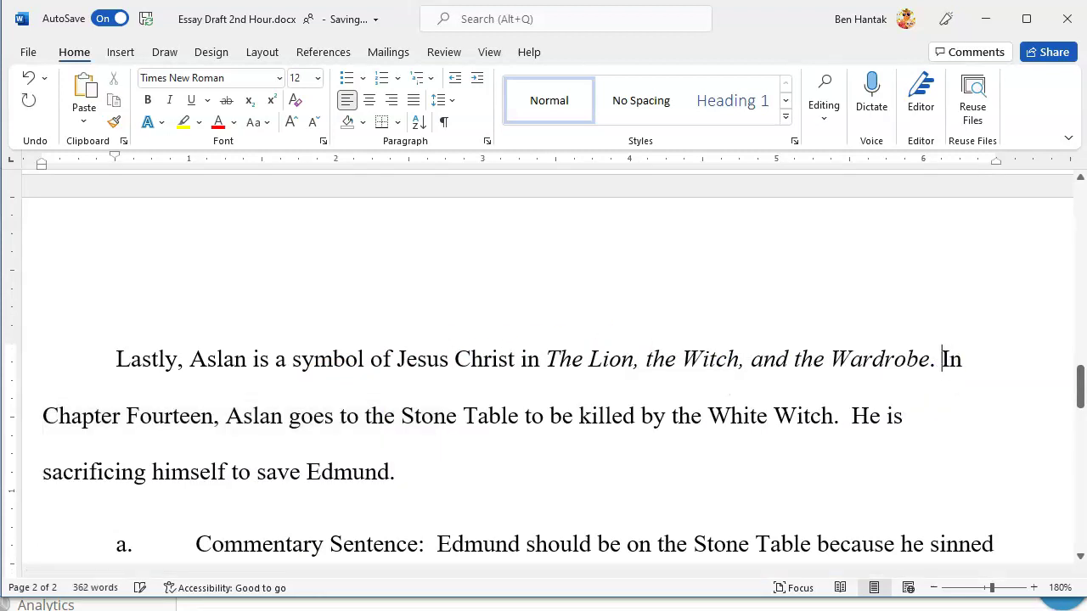
Remove the "a. Commentary Sentence:" label and join its sentence to the end of the evidence.
drag(405, 572, 362, 580)
click(491, 546)
drag(491, 546, 175, 539)
key(BackSpace)
key(BackSpace)
key(BackSpace)
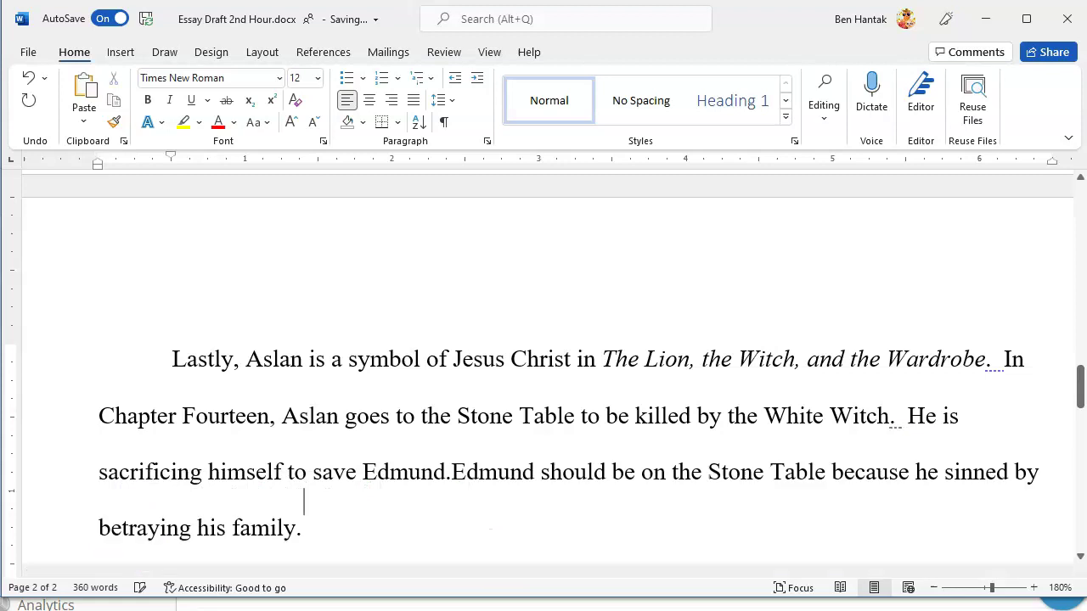
Remove the "b. Commentary Sentence:" label and join the "However, Aslan decides to forgive him" sentence to the paragraph.
drag(1079, 389, 1076, 430)
drag(490, 365, 144, 371)
key(BackSpace)
key(BackSpace)
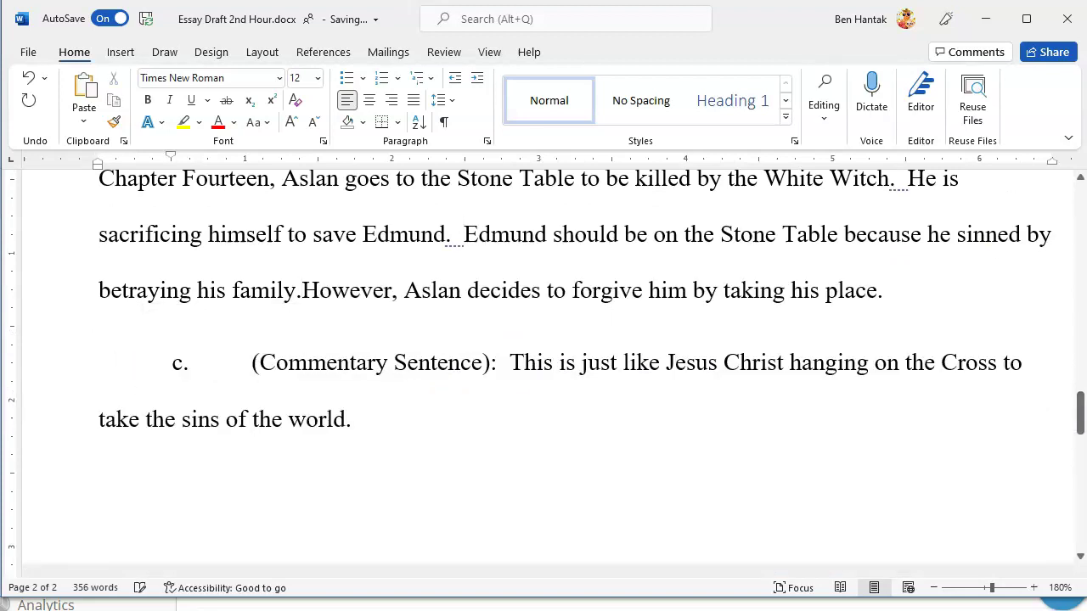
Remove the "c. (Commentary Sentence):" label and join the "This is just like Jesus Christ" sentence to the paragraph.
drag(507, 363, 127, 371)
key(BackSpace)
key(BackSpace)
key(BackSpace)
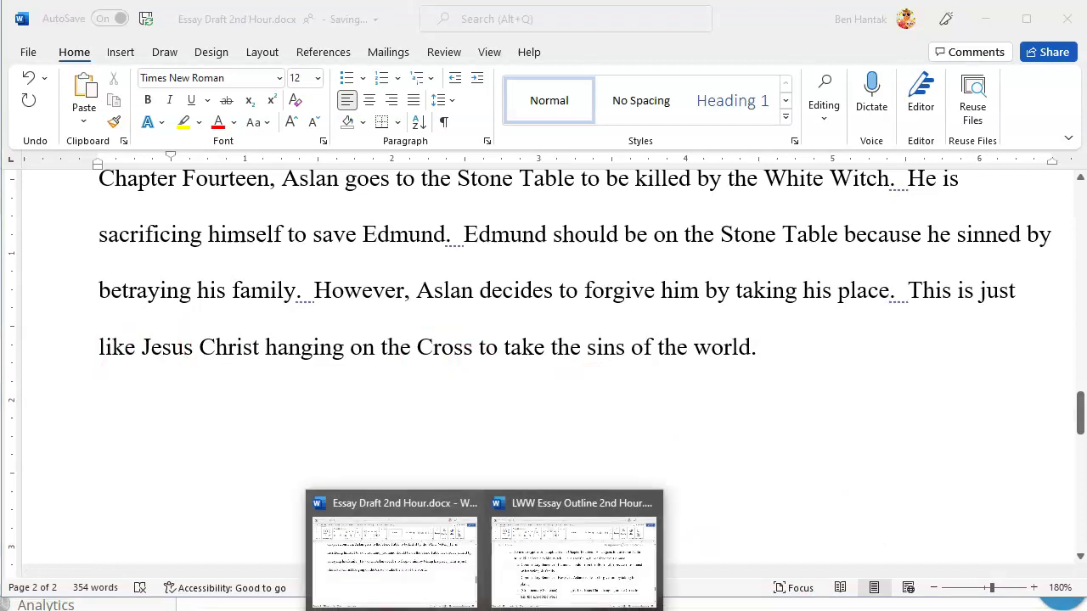
Compare the outline's remaining evidence and summary items for Body Paragraph #3 with the new Aslan paragraph in the draft.
click(608, 551)
drag(1075, 461, 1075, 485)
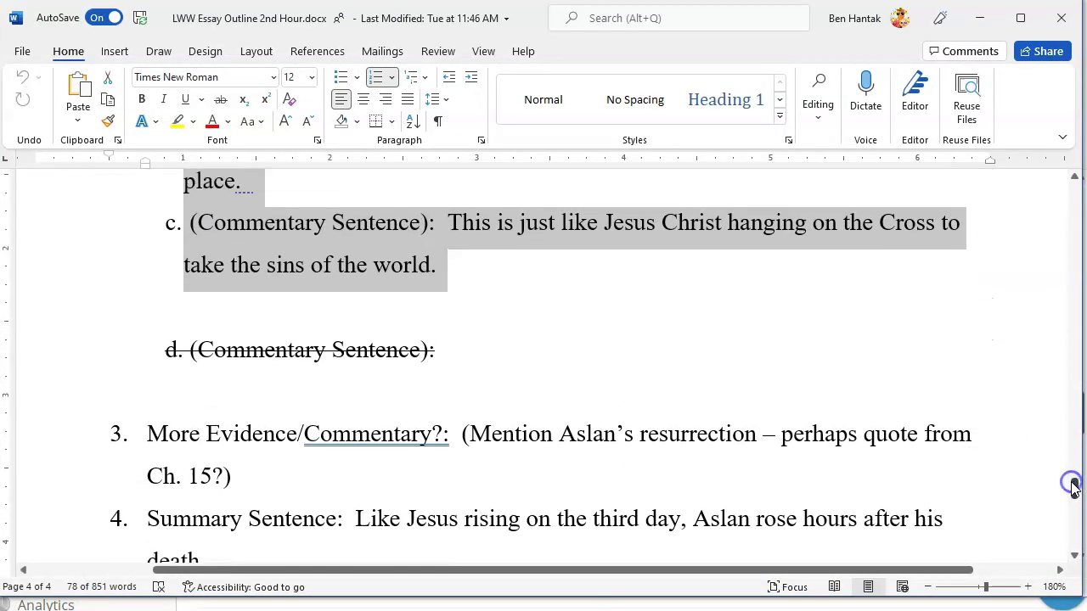
click(484, 605)
click(433, 586)
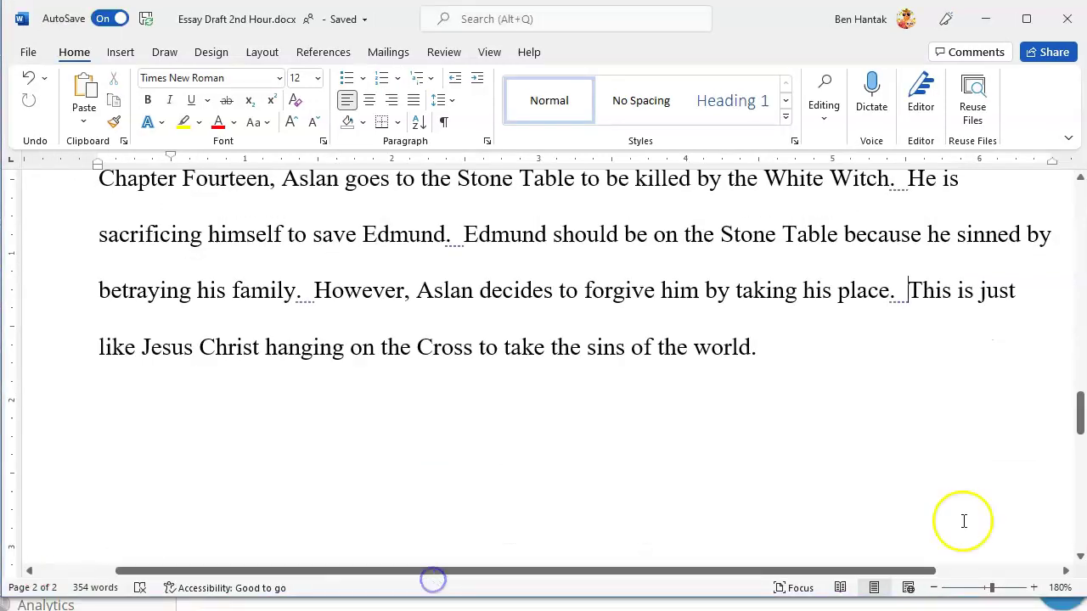
drag(1075, 417, 1077, 395)
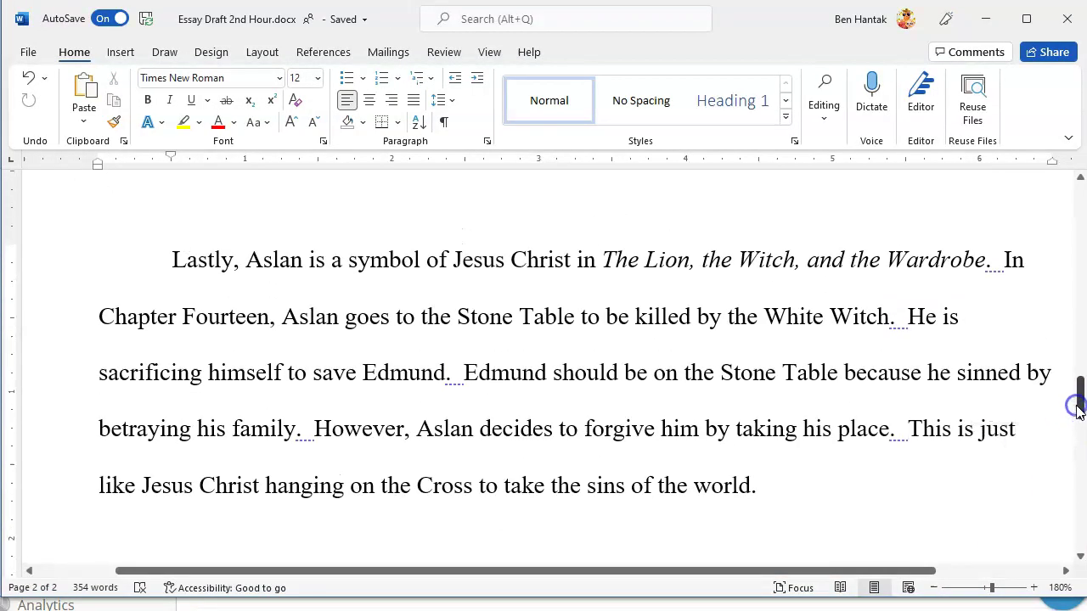
drag(708, 571, 735, 576)
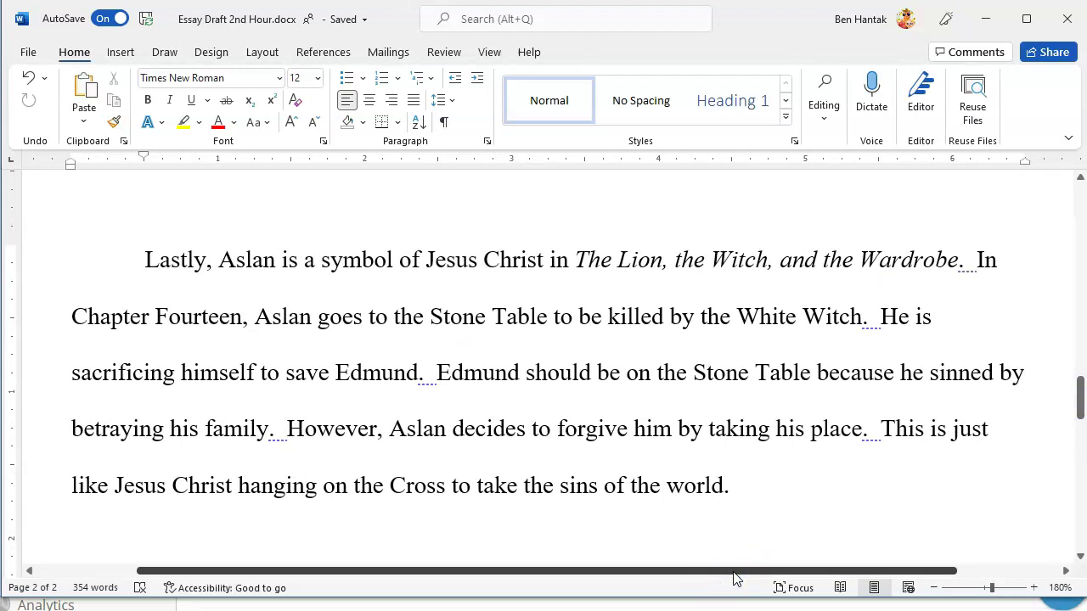
drag(736, 578, 720, 575)
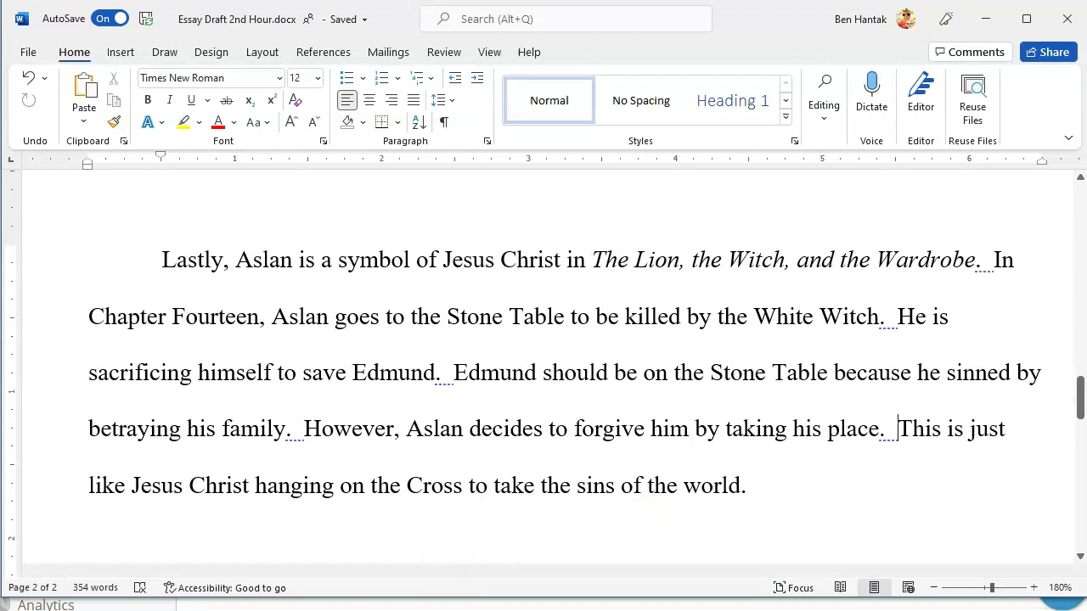
click(579, 540)
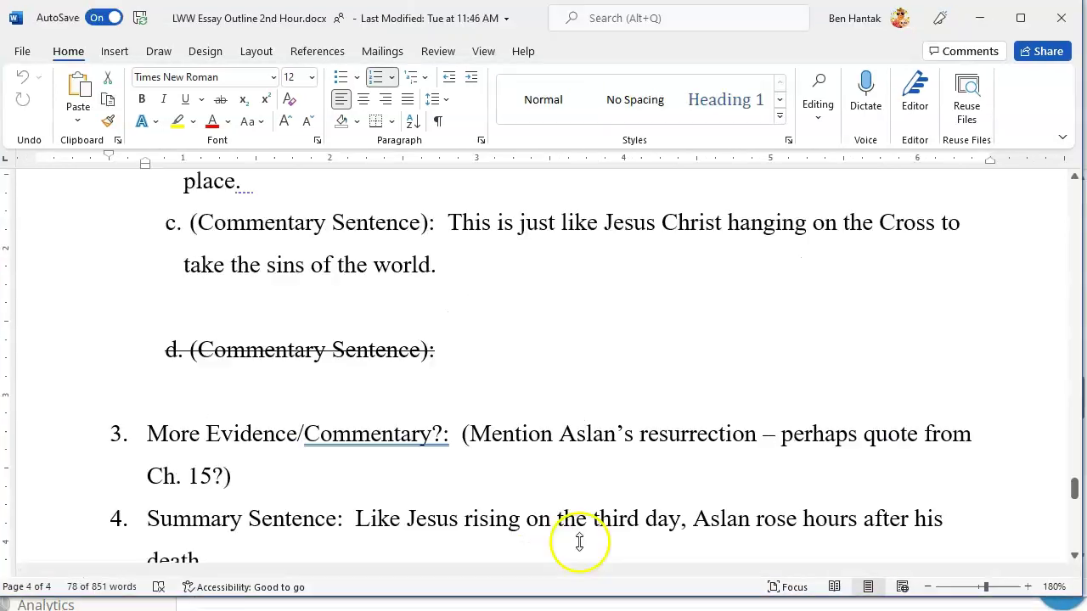
Following the outline's resurrection note, add "Also like Christ, Aslan comes back from the dead." and the lead-in "The text states," to the draft's Aslan paragraph.
drag(1074, 490, 1073, 497)
drag(469, 330, 648, 359)
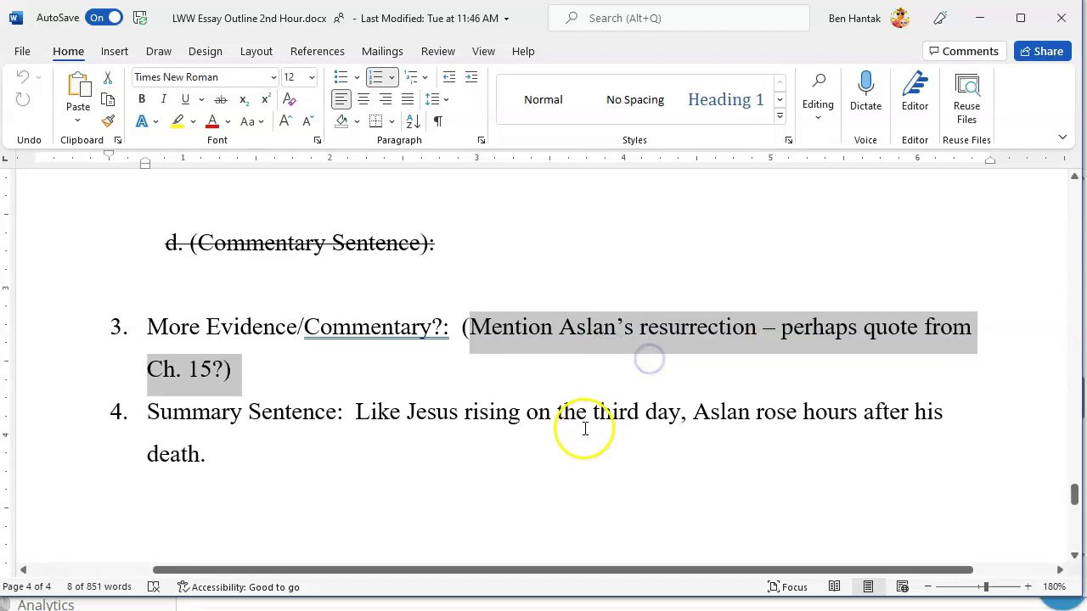
click(565, 411)
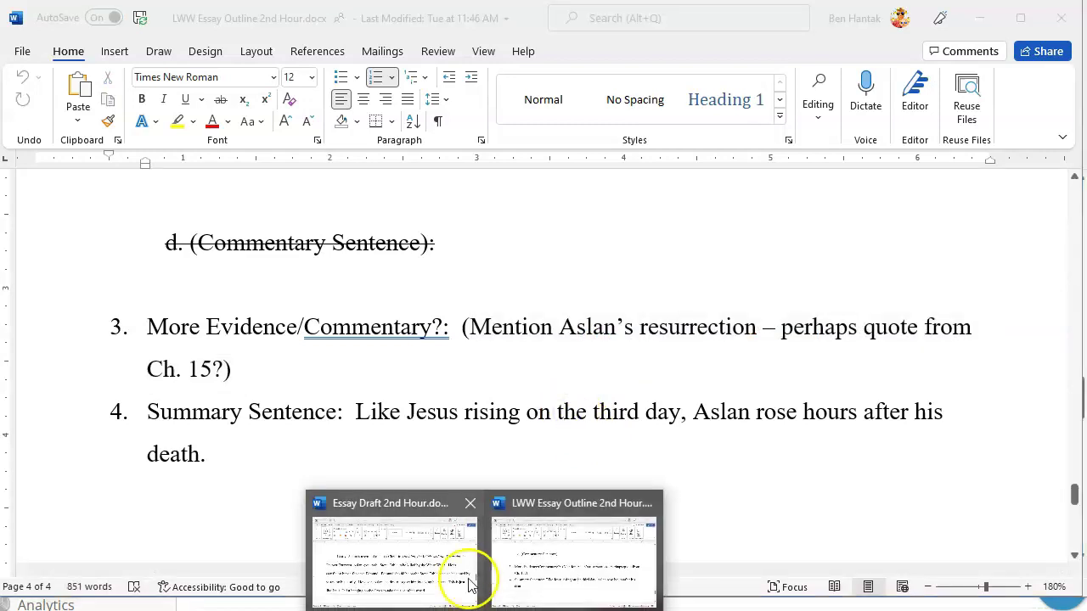
click(461, 575)
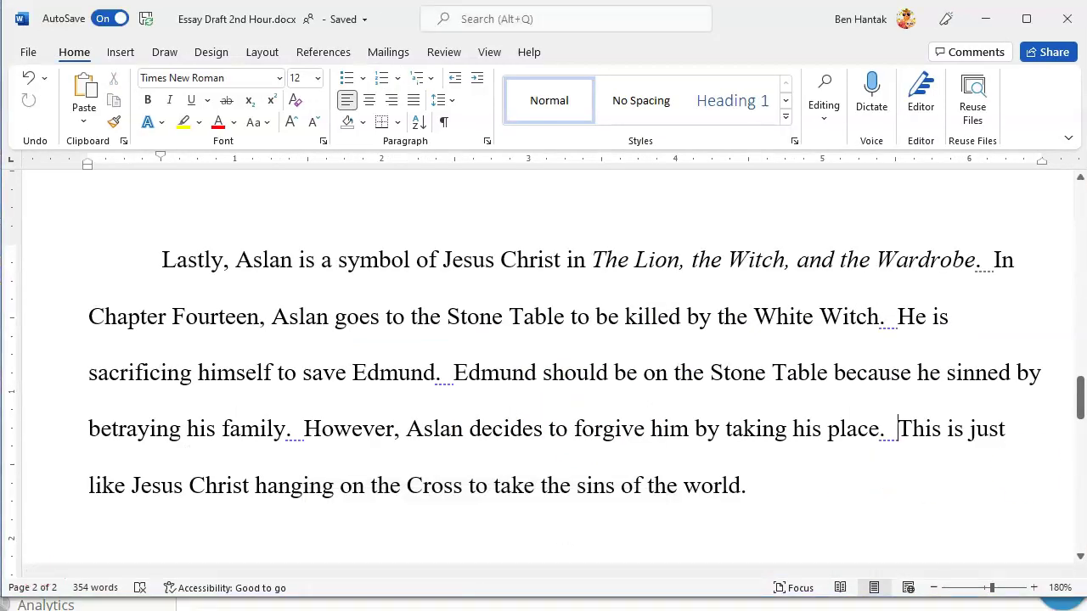
click(835, 497)
text(Also like Christ, Aslan comes back from the dead.  The text states, ")
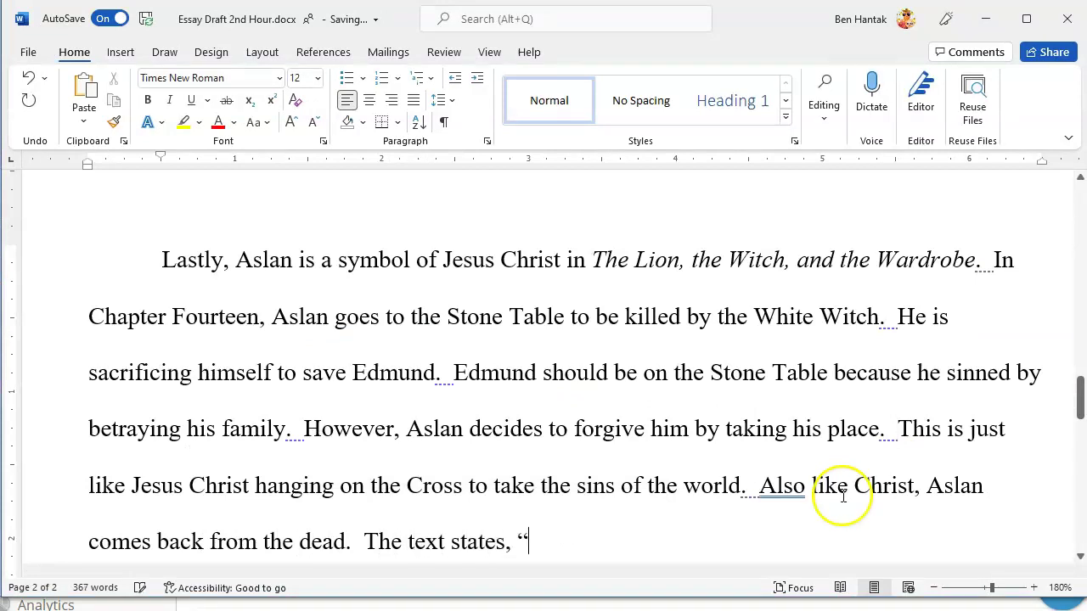
Complete the quotation with "when a willing victim who had committed no treachery was killed in a traitor's stead, the Table would crack..." (163).
text(when a willing victim )
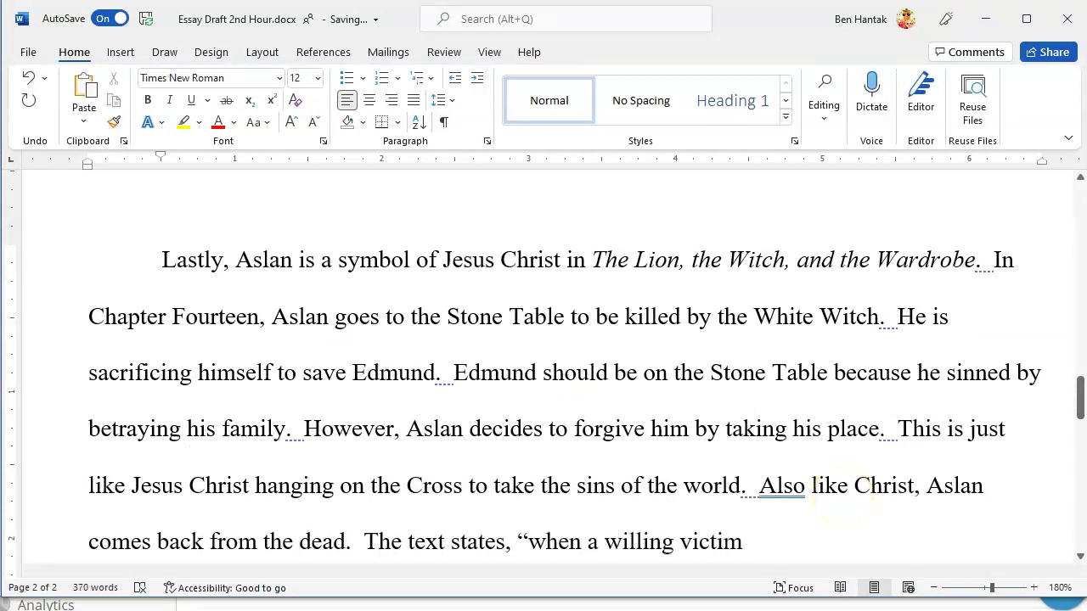
text(who had committed no treachery was killed)
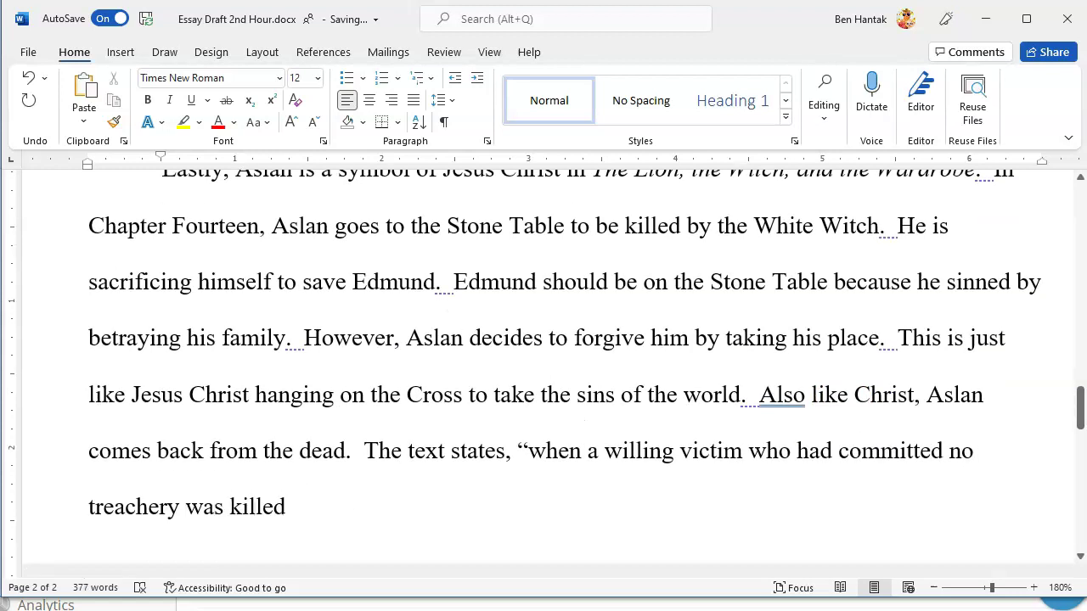
text( in a traitor's stead, )
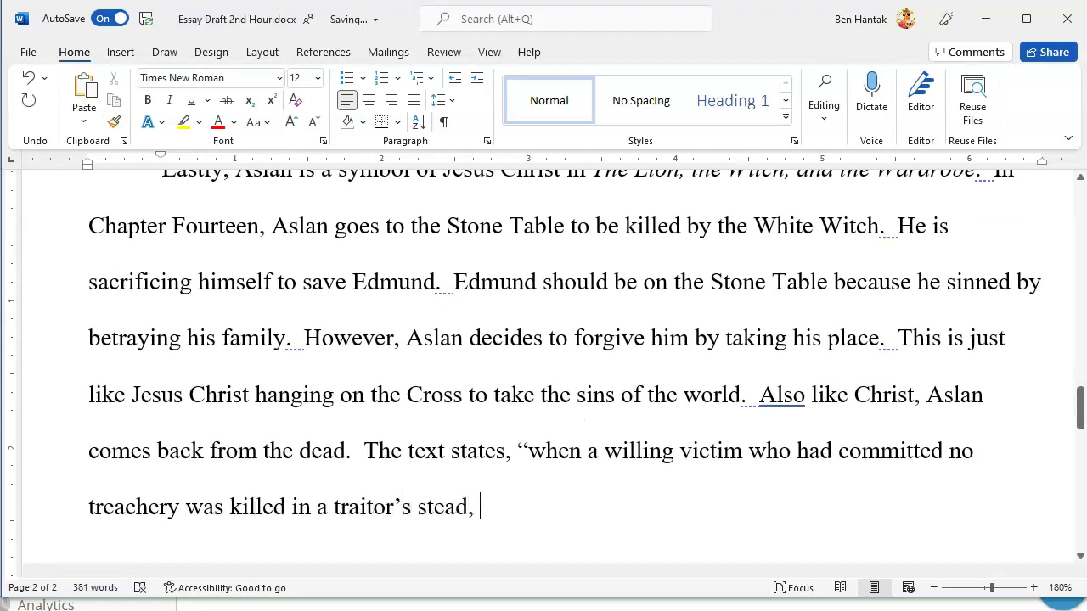
text(the Table would crack..." (163).)
scroll(1080, 399, up, 1)
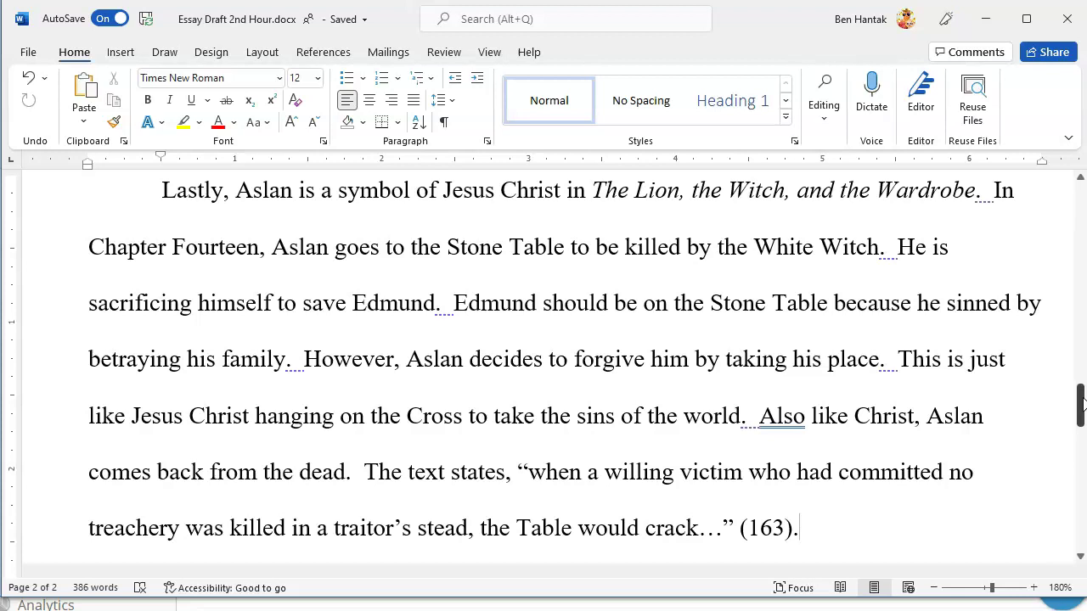
Add the commentary sentence "Aslan resurrects because he sacrificed himself for Edmund." after the quotation.
scroll(1083, 404, down, 3)
click(881, 371)
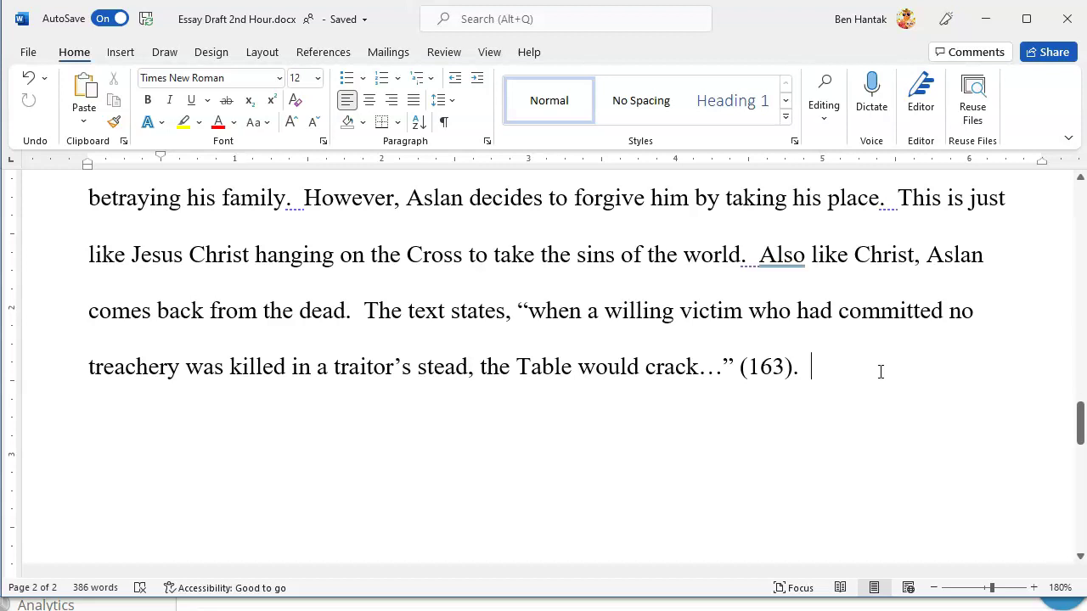
text(Asla)
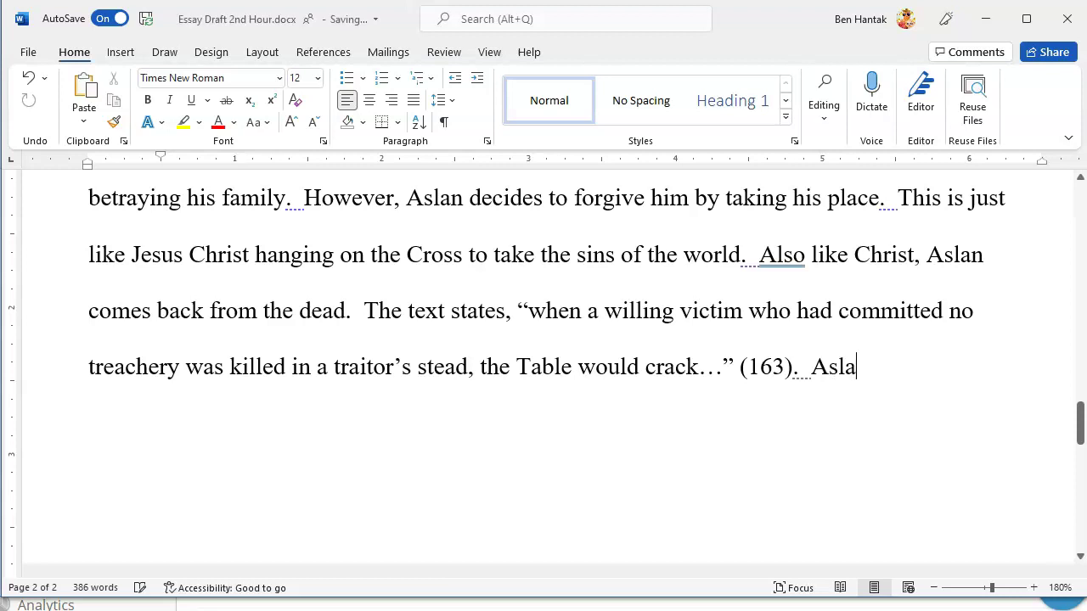
text(n re)
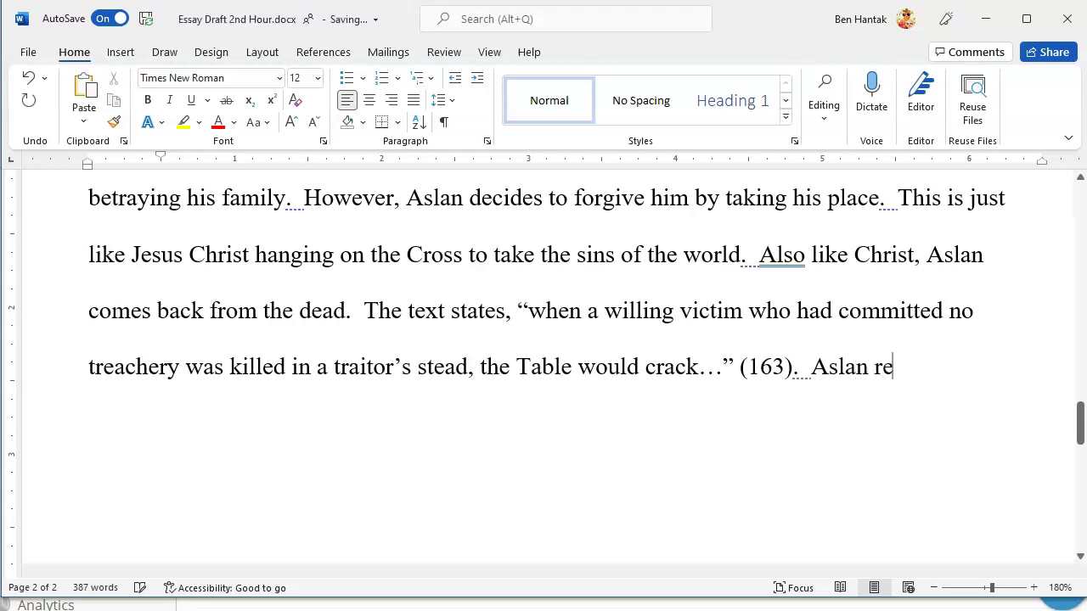
text(surrect)
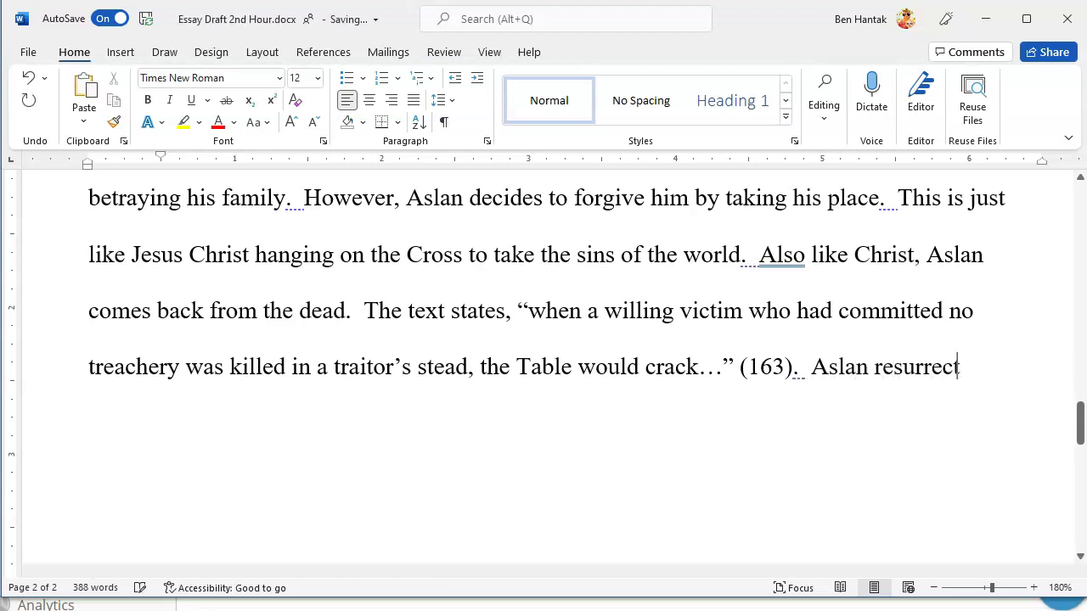
text(s because he )
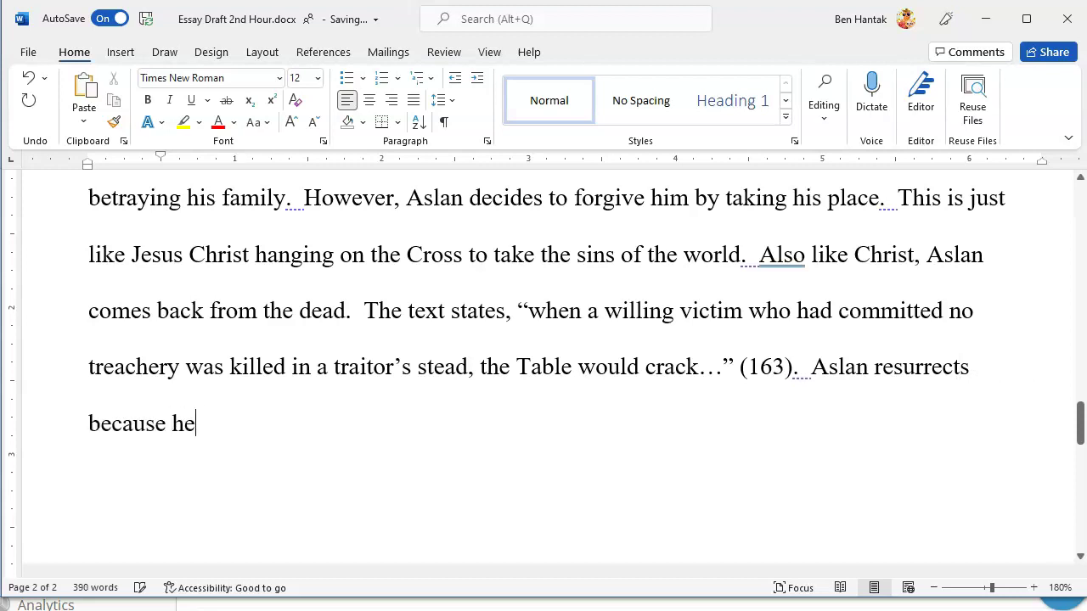
text(sacrificed )
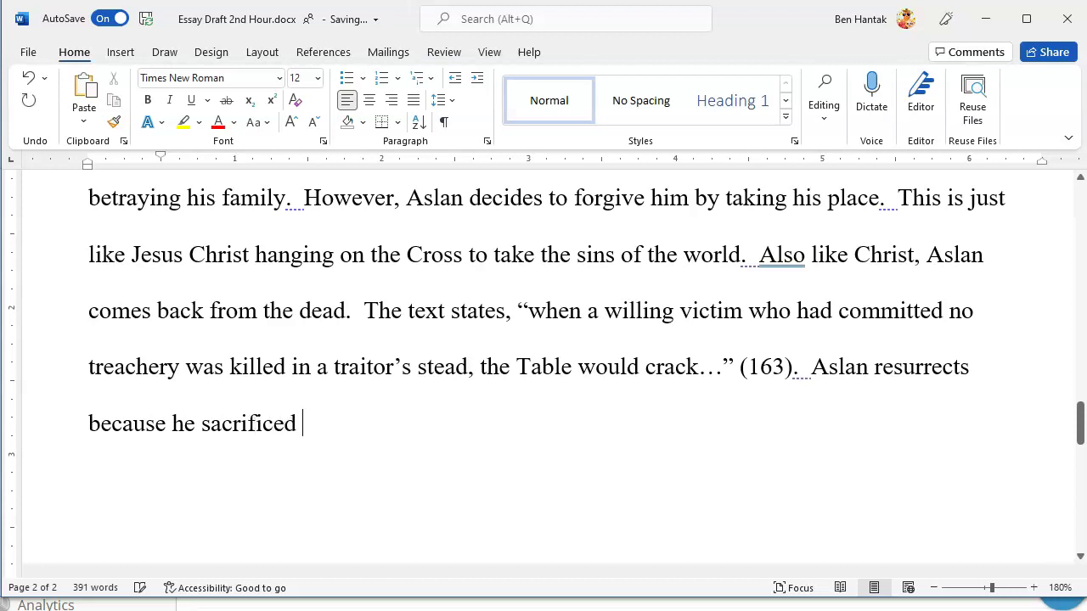
text(himself for E)
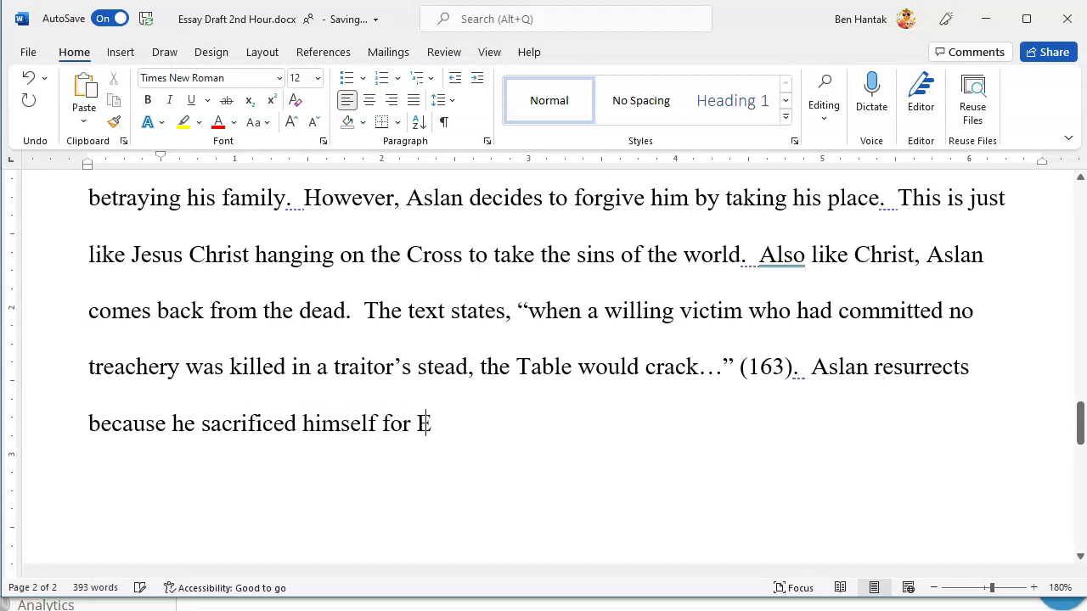
text(dmund.)
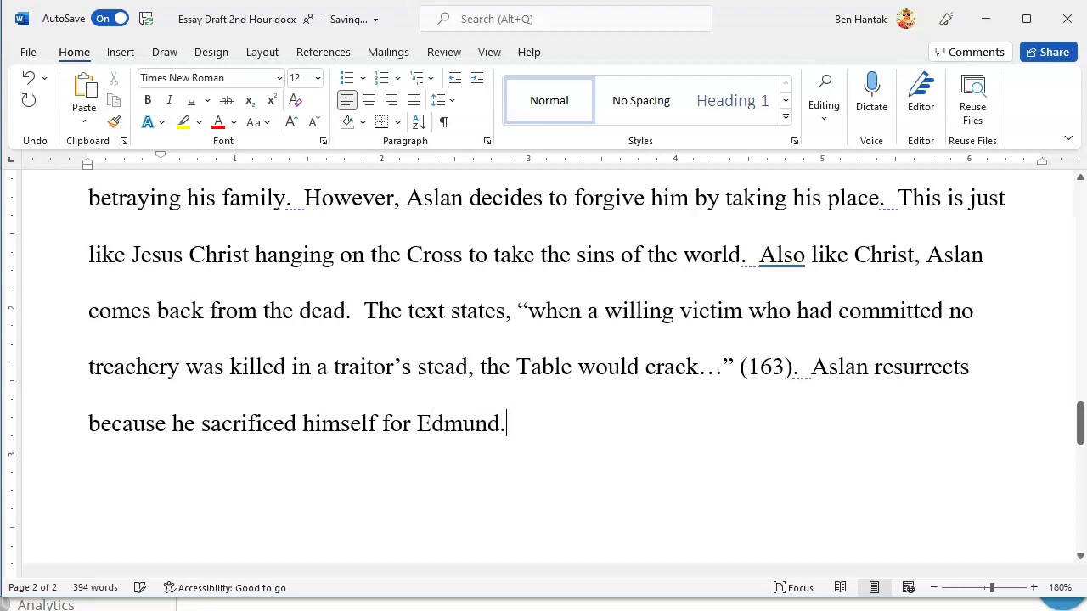
Add the sentence "Because both Aslan and Jesus were innocent, both of them came back to life." to the paragraph's end.
text(  Because both Aslan and Jesus w)
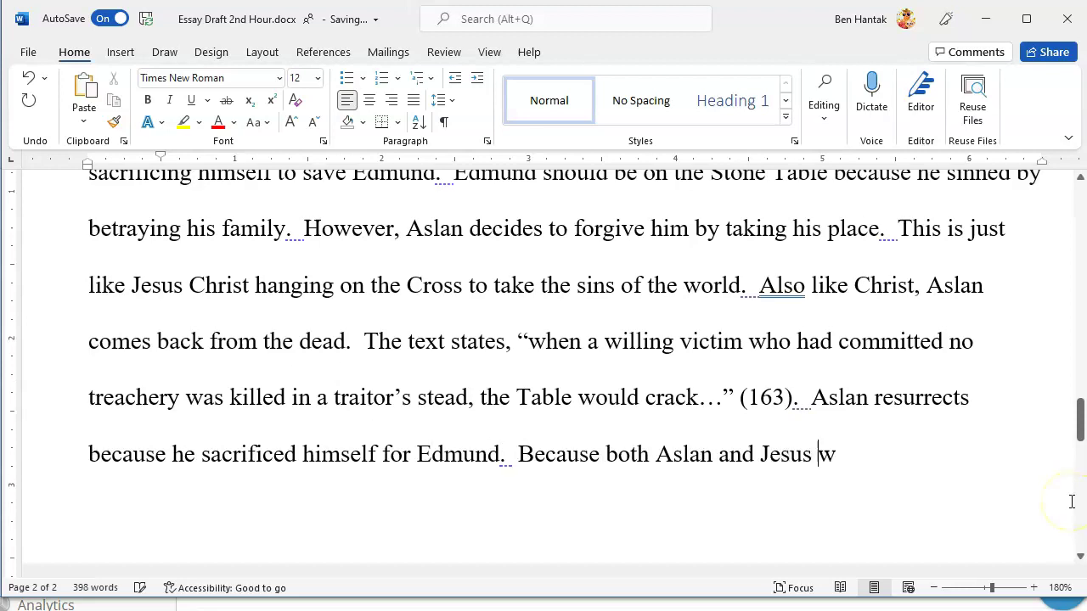
text(ere innocent,)
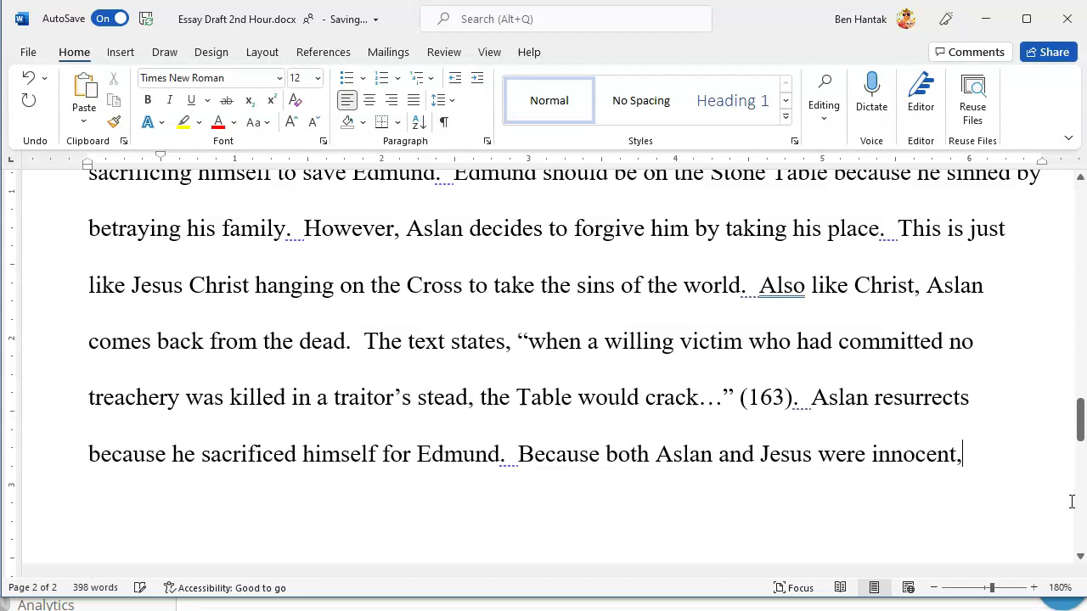
text( both of them )
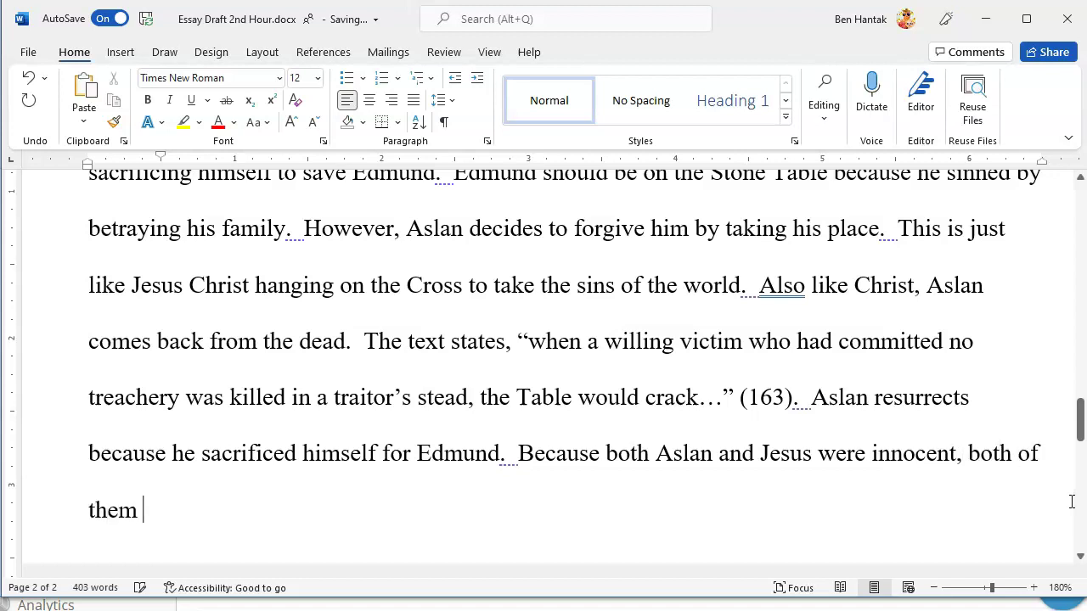
text(came back to life.)
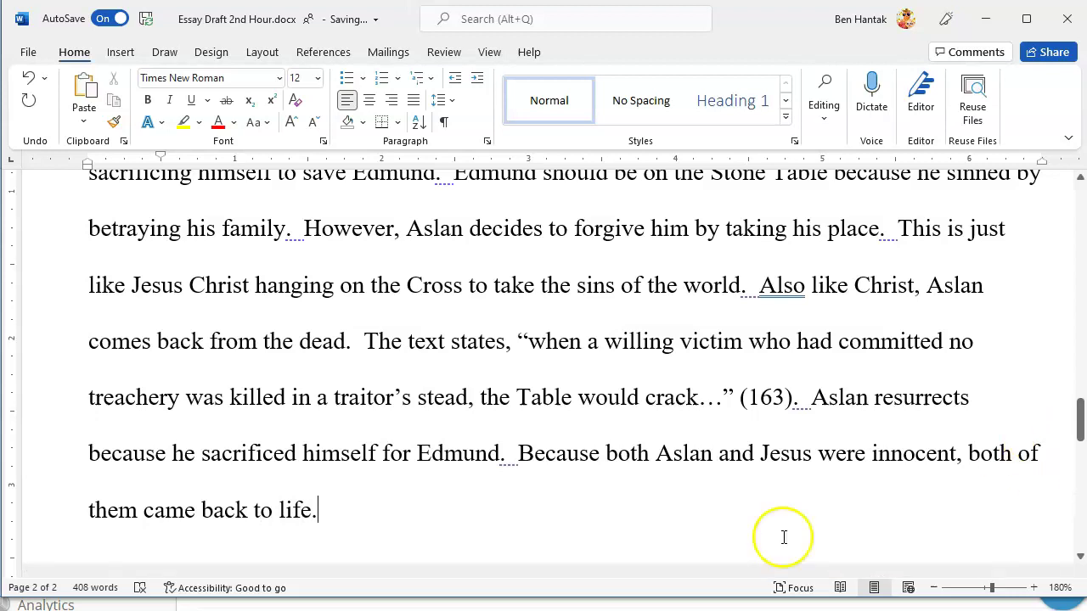
Replace the "Because both Aslan and Jesus" sentence with "Like Jesus rising on the third day, Aslan rose hours after his death.".
drag(363, 510, 522, 468)
text(Like Jesus rising on the third day, Aslan rose hours after his death.)
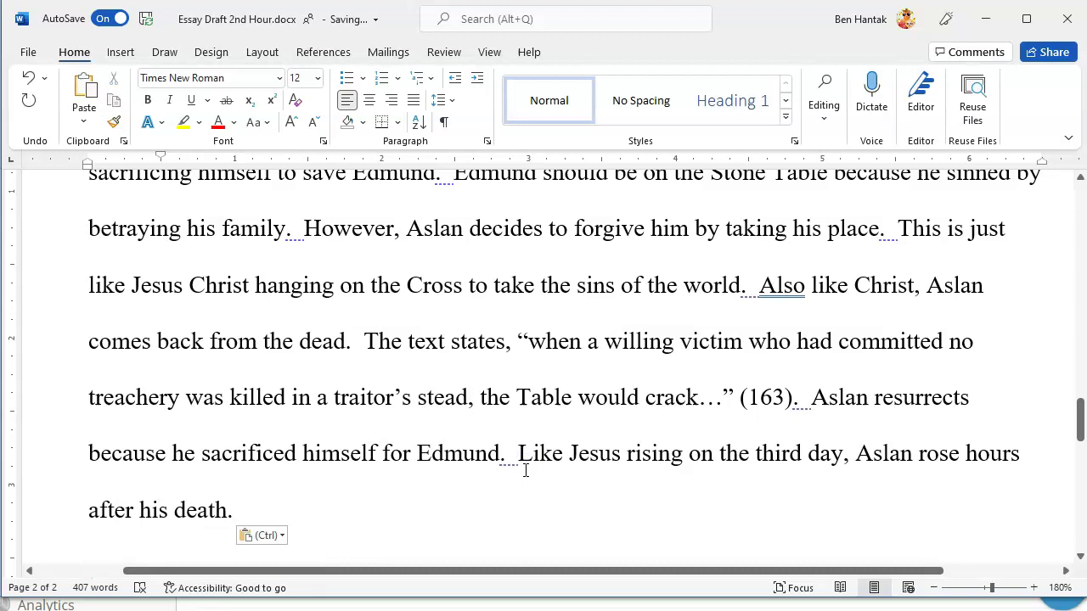
Start the conclusion paragraph with the restated thesis "C.S. Lewis uses symbolism in The Lion, the Witch, and the Wardrobe to carry its Christian themes.".
drag(1081, 435, 1081, 432)
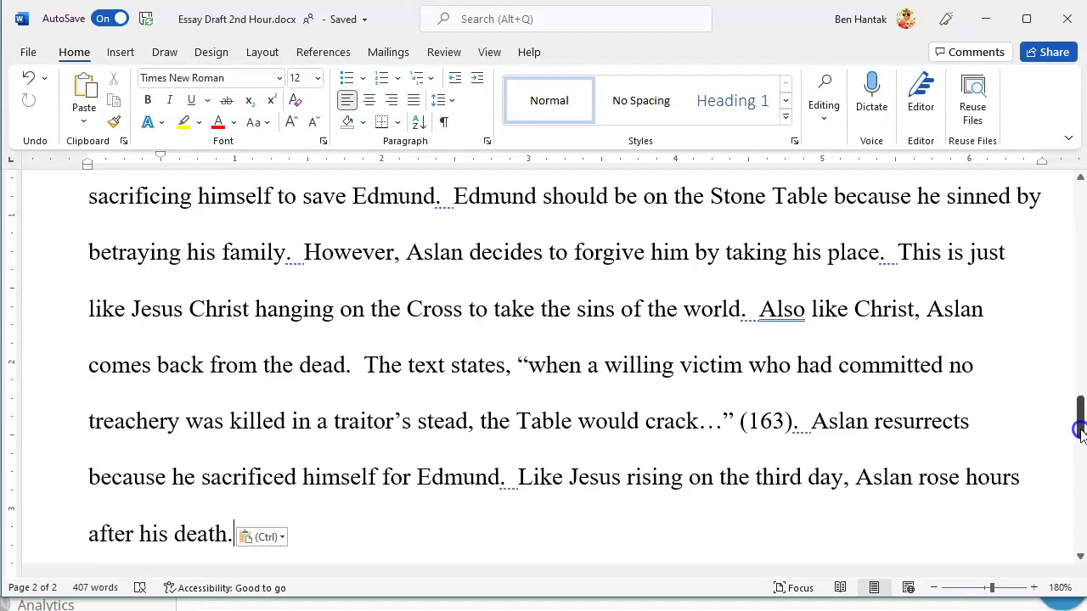
drag(1081, 433, 1080, 418)
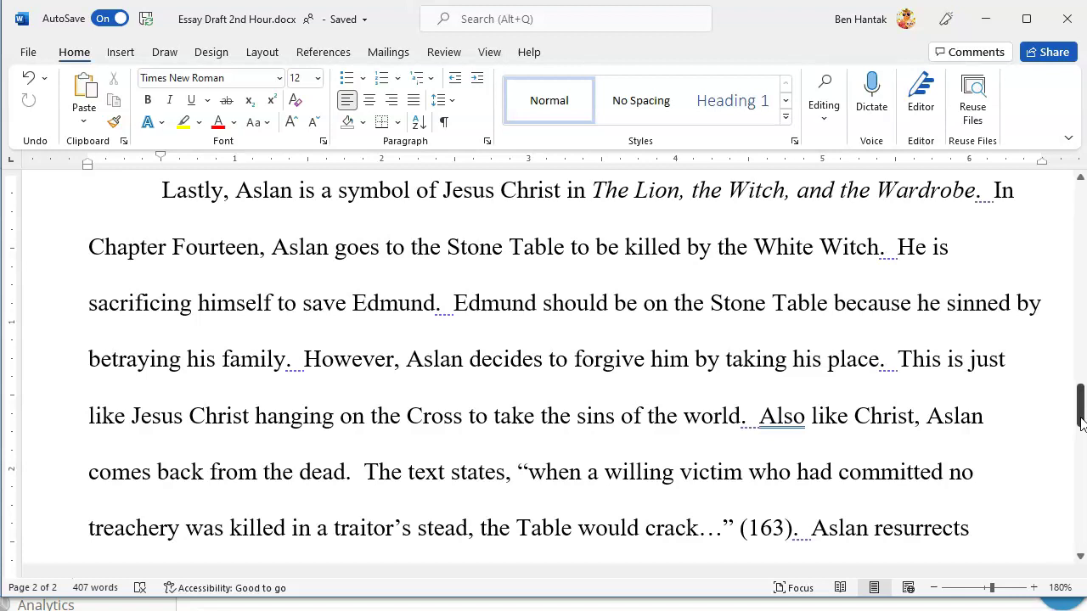
drag(1080, 422, 1080, 441)
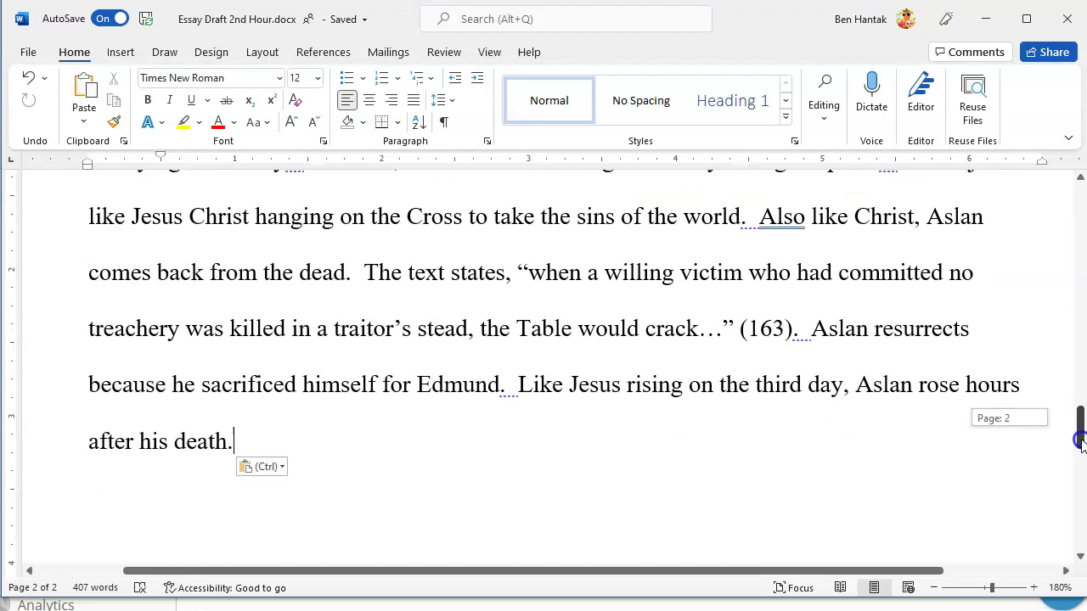
drag(1082, 444, 1082, 437)
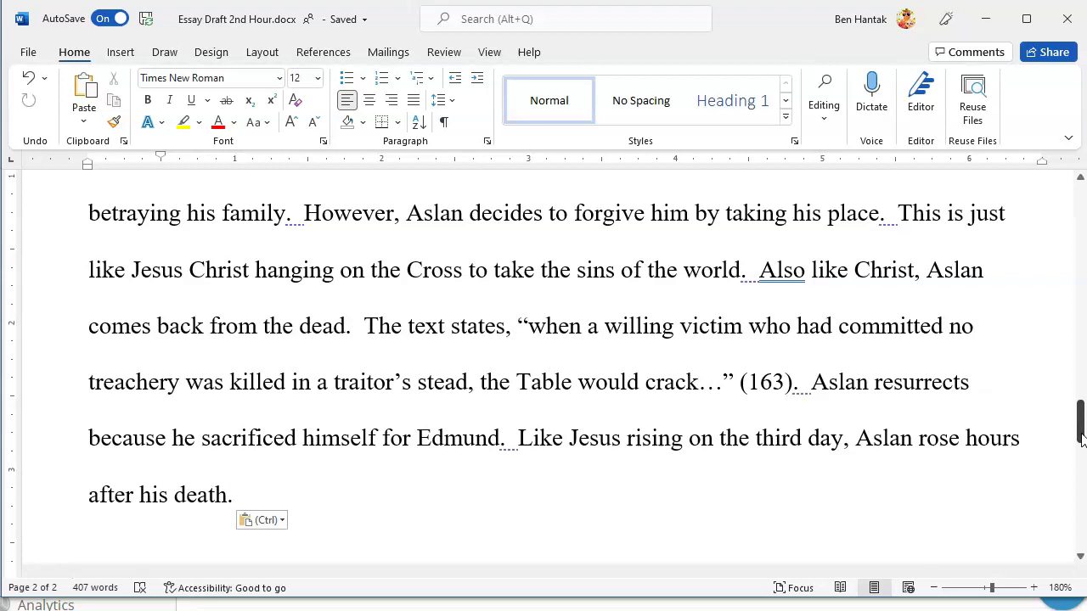
drag(1083, 437, 1082, 446)
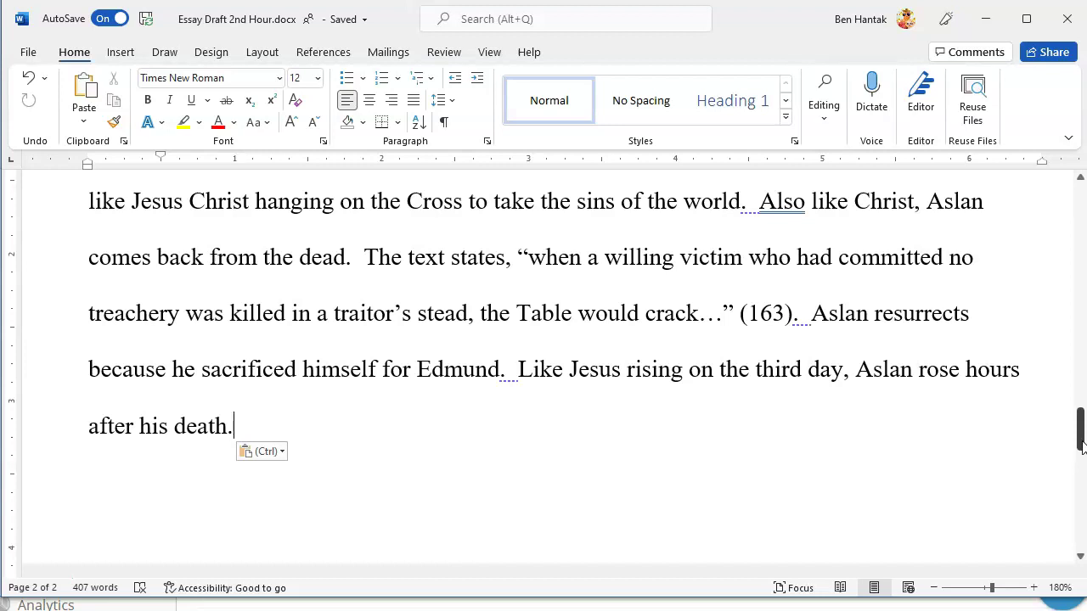
text(C.S. Lewis uses symbolism in The Lion, the Witch, and the Wardrobe to carry its Christian themes.)
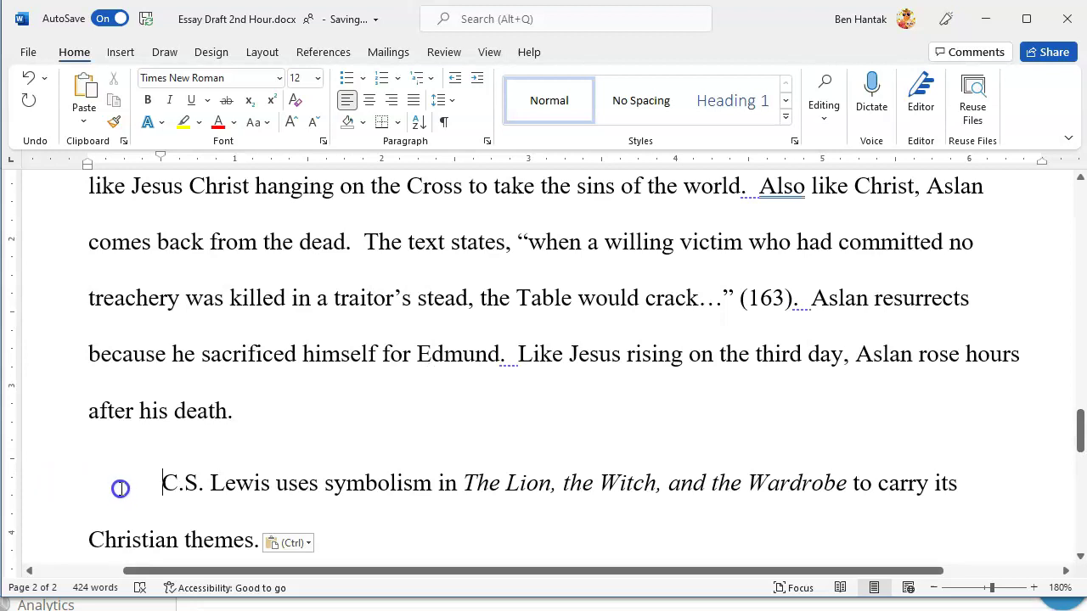
click(495, 574)
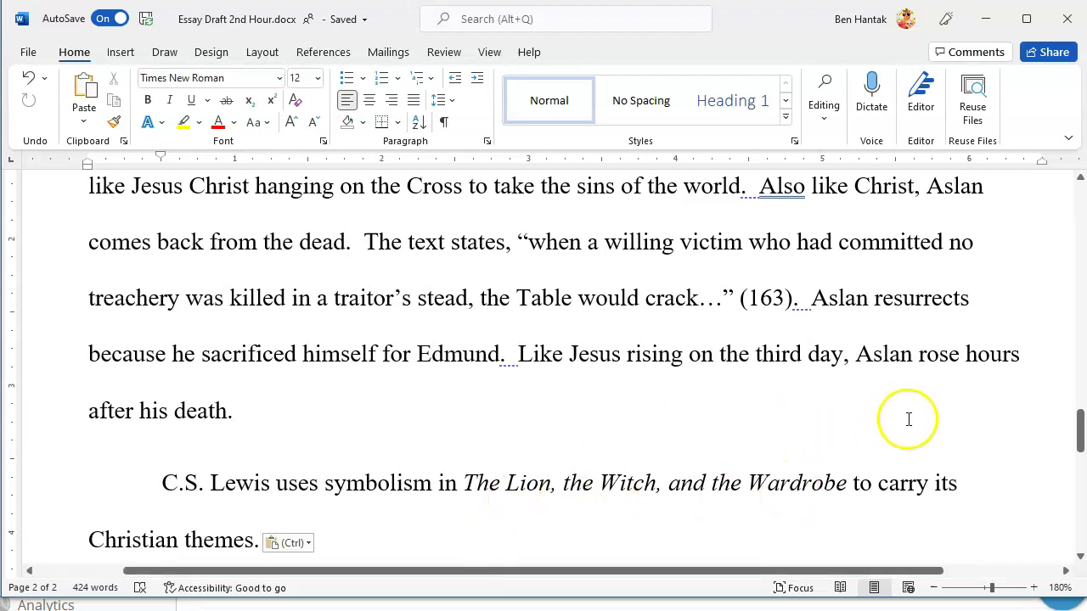
Consult the summary-sentence instruction in the outline's Conclusion section and add spacing after "Christian themes." in the draft.
drag(1079, 429, 1079, 439)
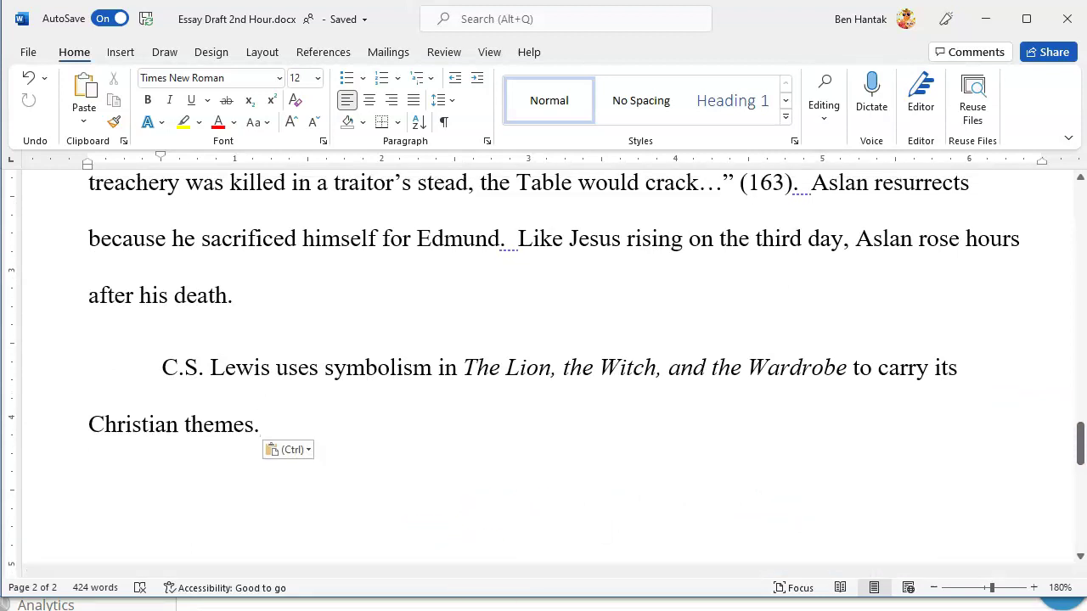
click(563, 571)
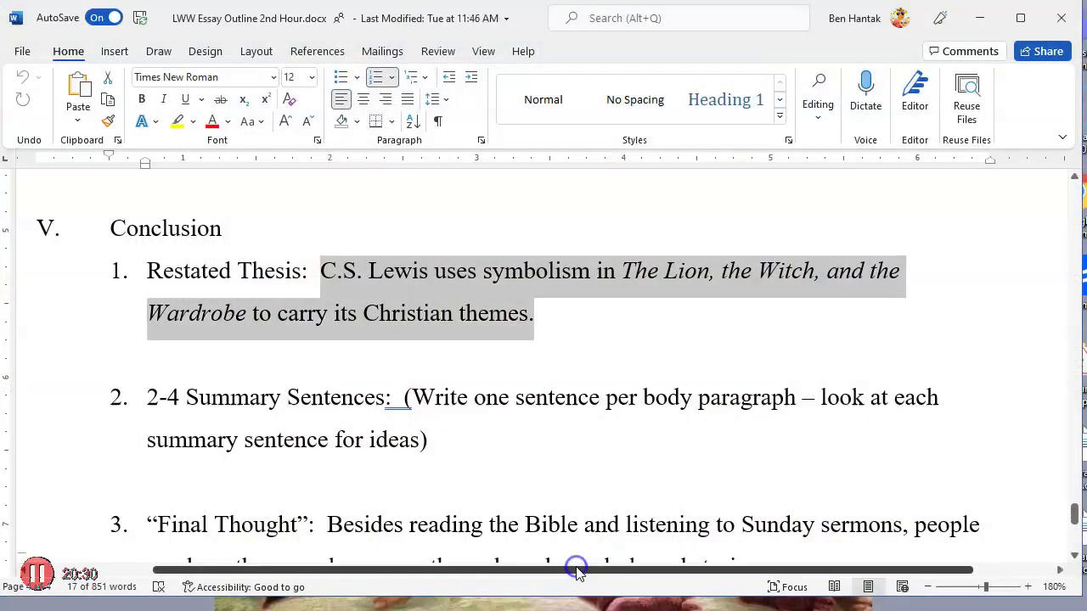
click(449, 438)
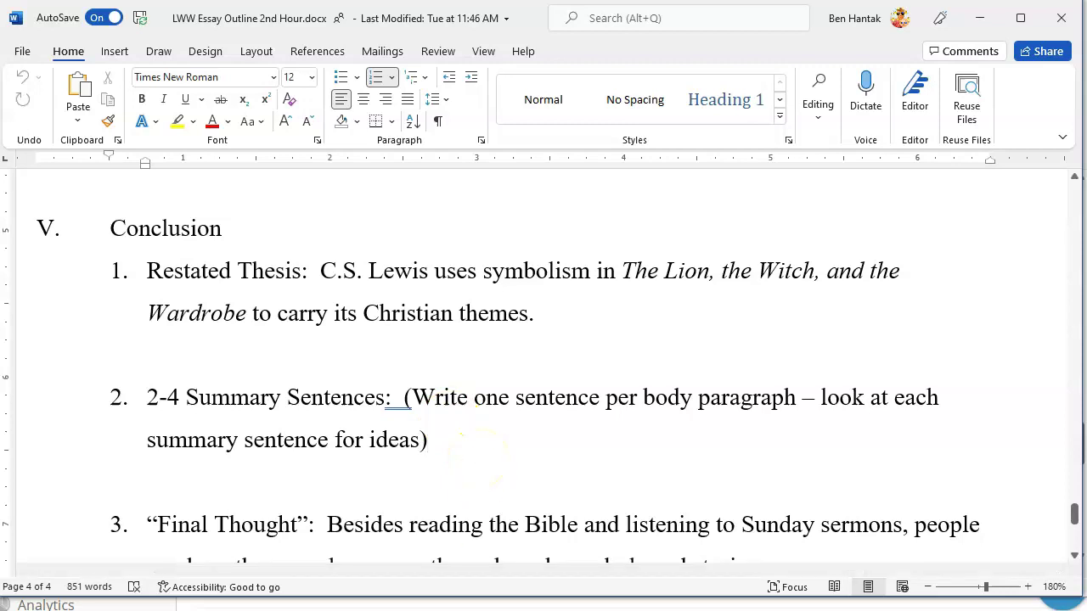
mouse_move(480, 602)
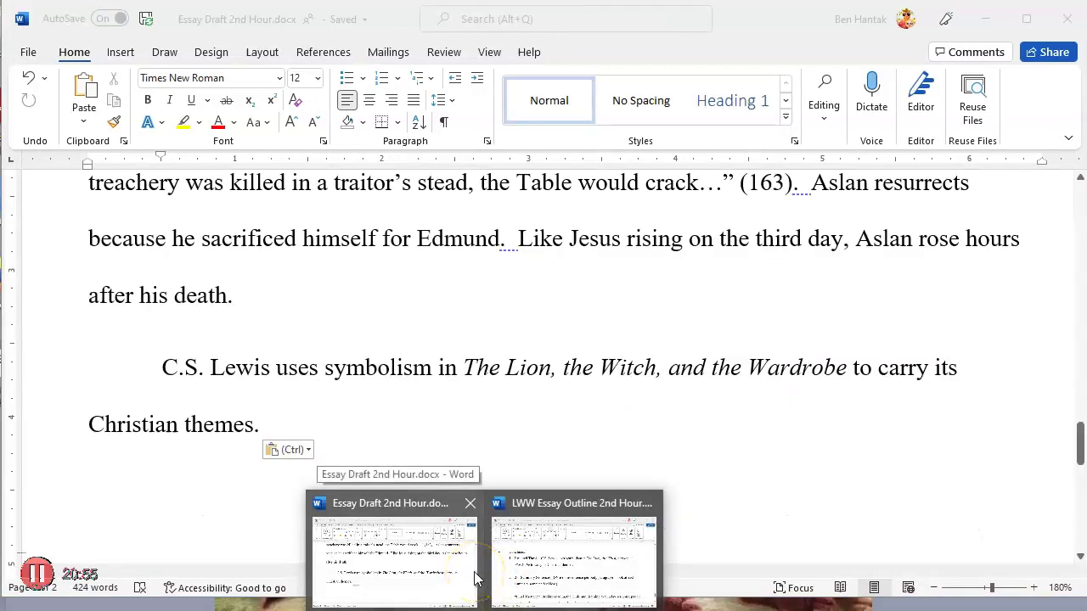
click(474, 577)
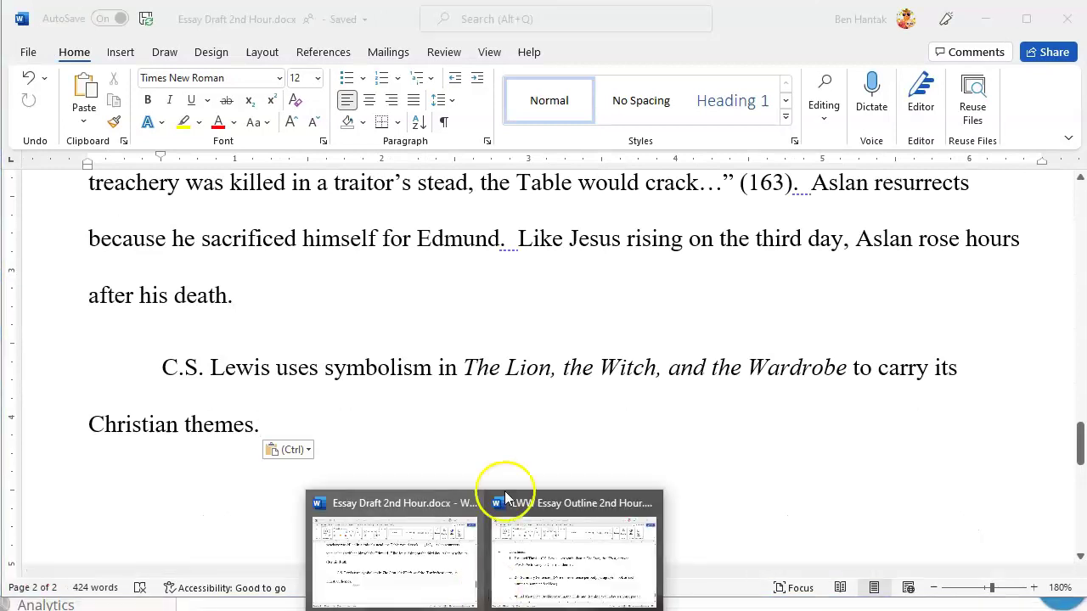
key(ctrl+z)
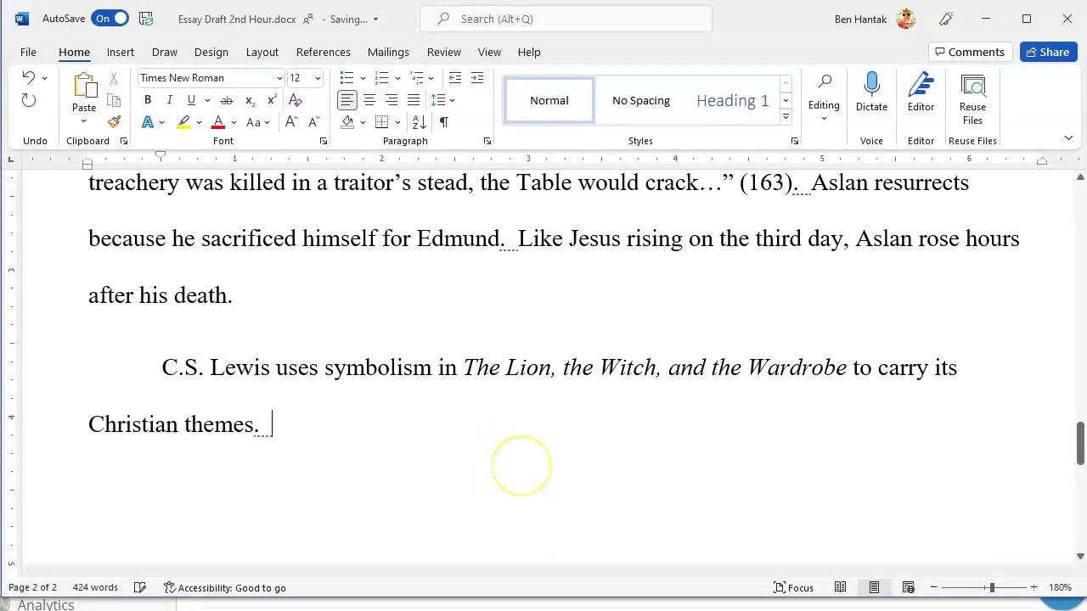
click(501, 462)
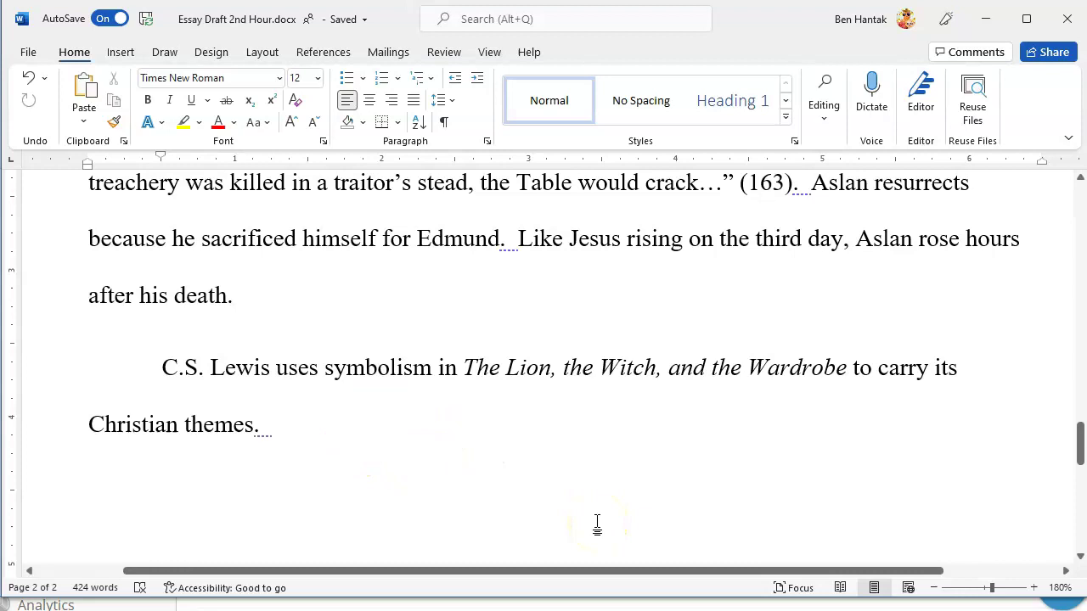
Continue the conclusion paragraph with "One symbol is the White Witch, who represents Satan." and begin another sentence with "Another is".
text(One symbol is the Whitc)
key(BackSpace)
text(e Witch, who repres)
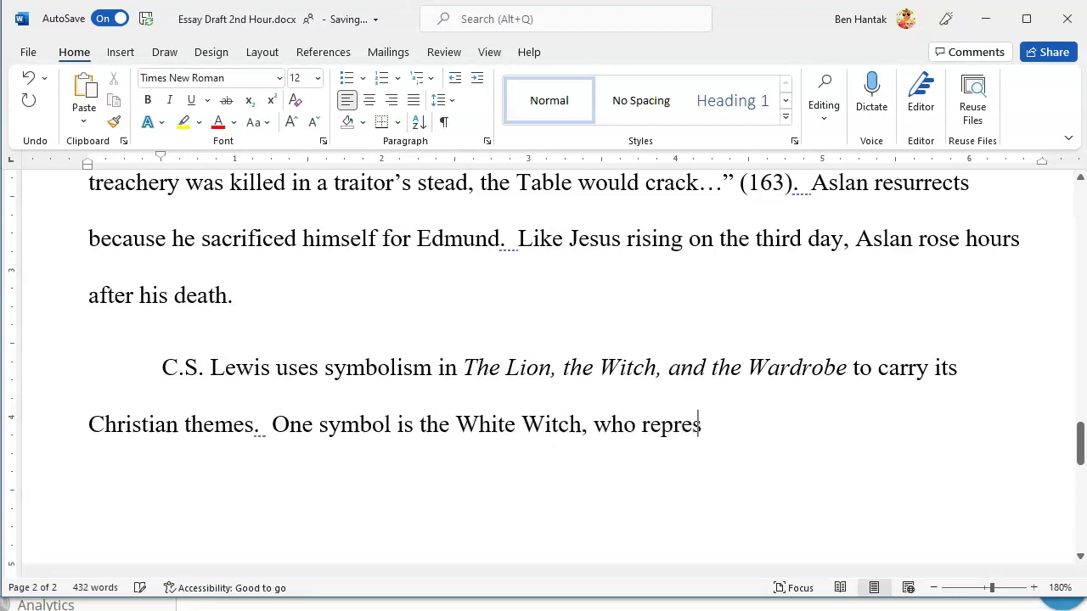
text(ents the)
key(BackSpace)
key(BackSpace)
key(BackSpace)
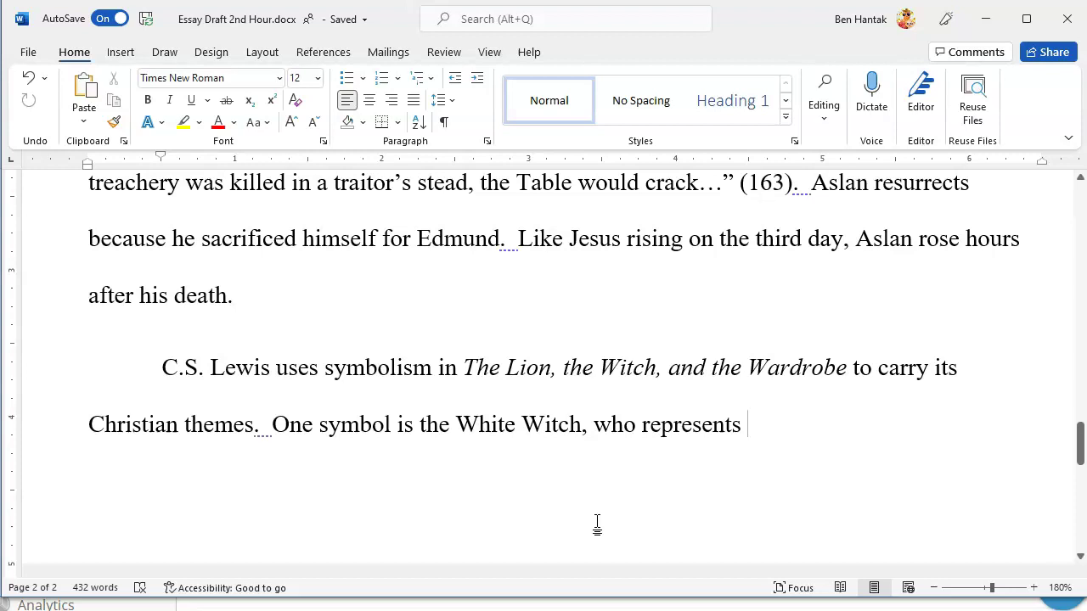
text(Sata)
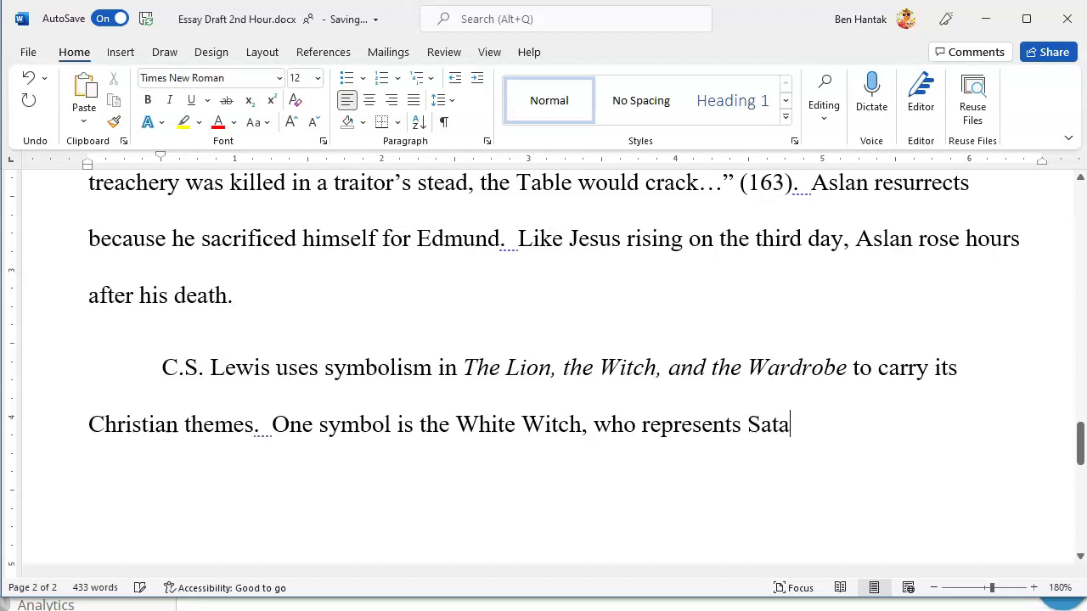
text(n.  Another is )
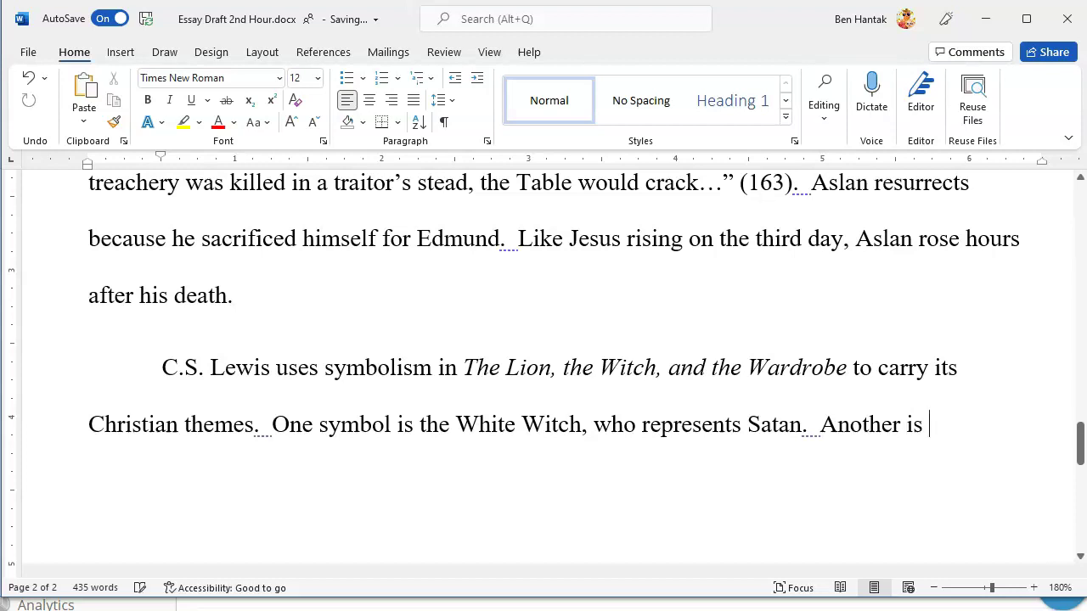
Complete the second summary sentence so it reads "Another is Edmund, who symbolizes sinners.".
text(Edmuch)
key(BackSpace)
key(BackSpace)
text(n)
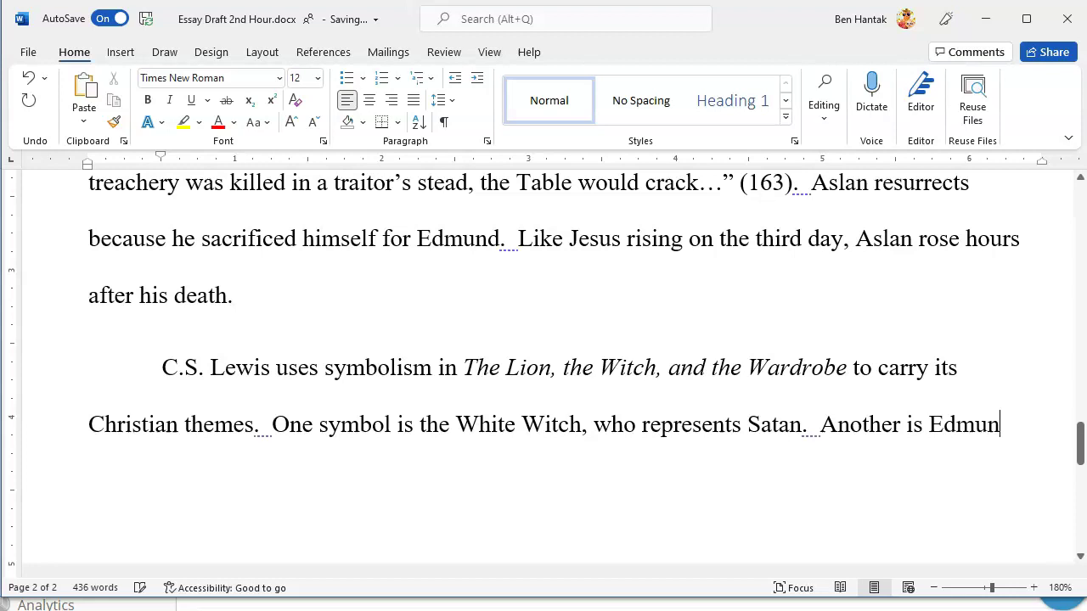
text(d, who symbo)
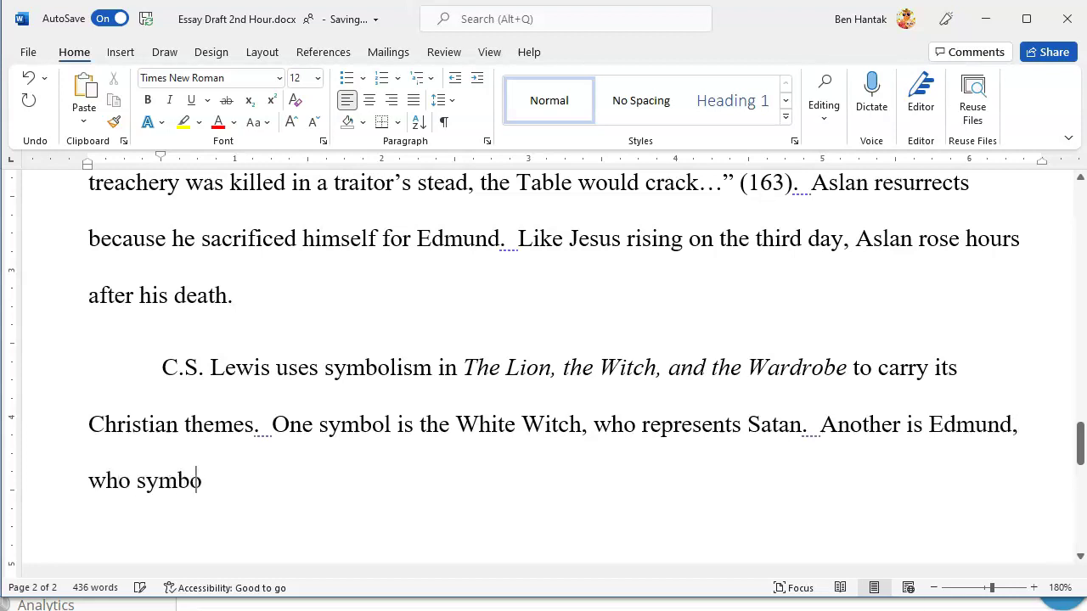
text(lizes sinners.)
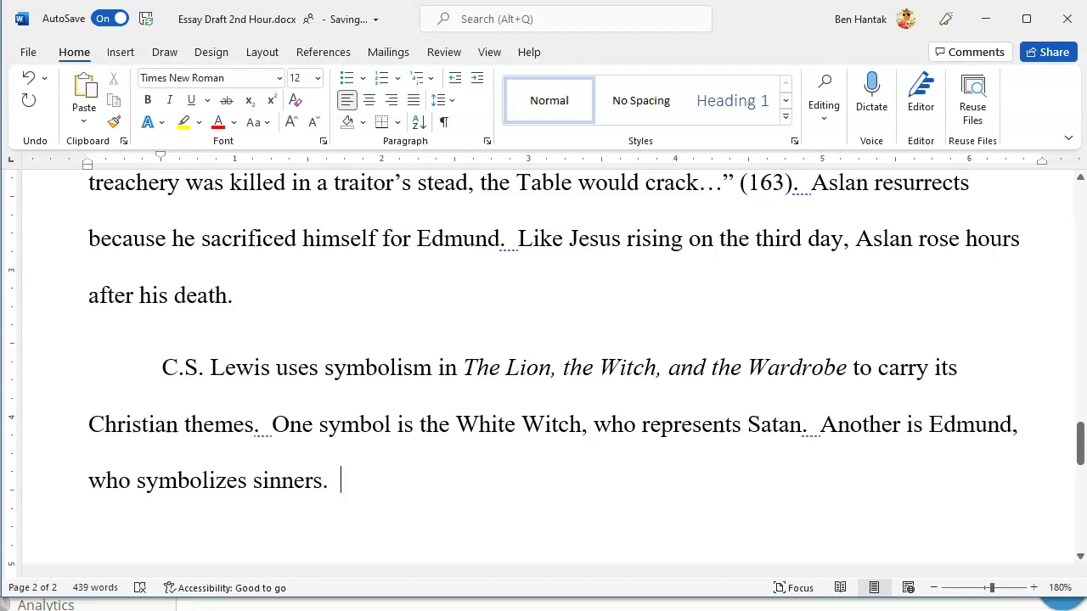
Add the third summary sentence "Last comes Aslan, who is a symbol of Jesus Christ." to the conclusion paragraph.
text(  Last comes Aslan)
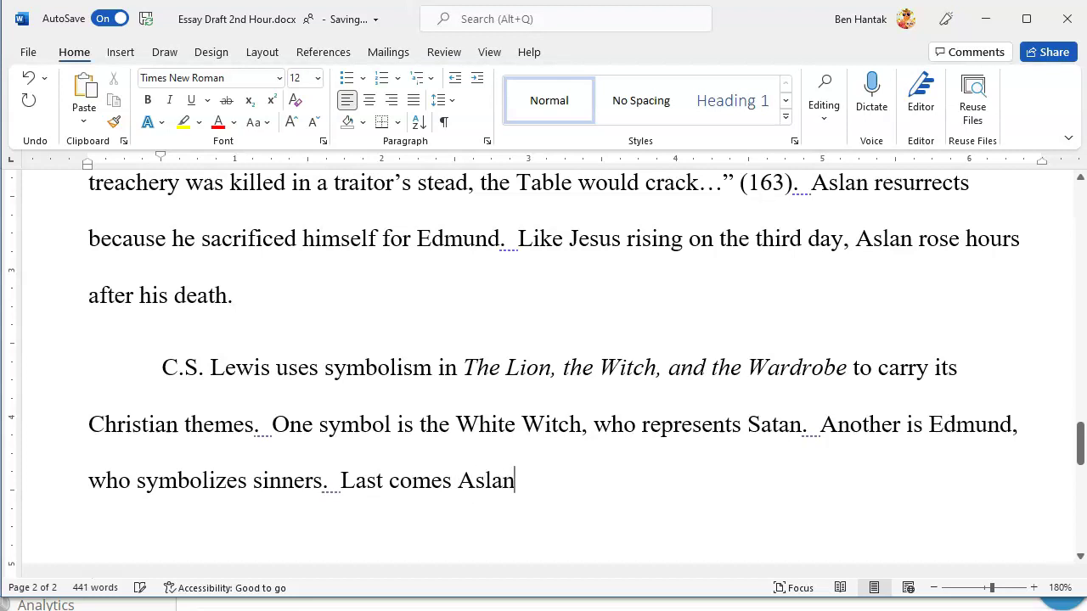
text(, who is a sym)
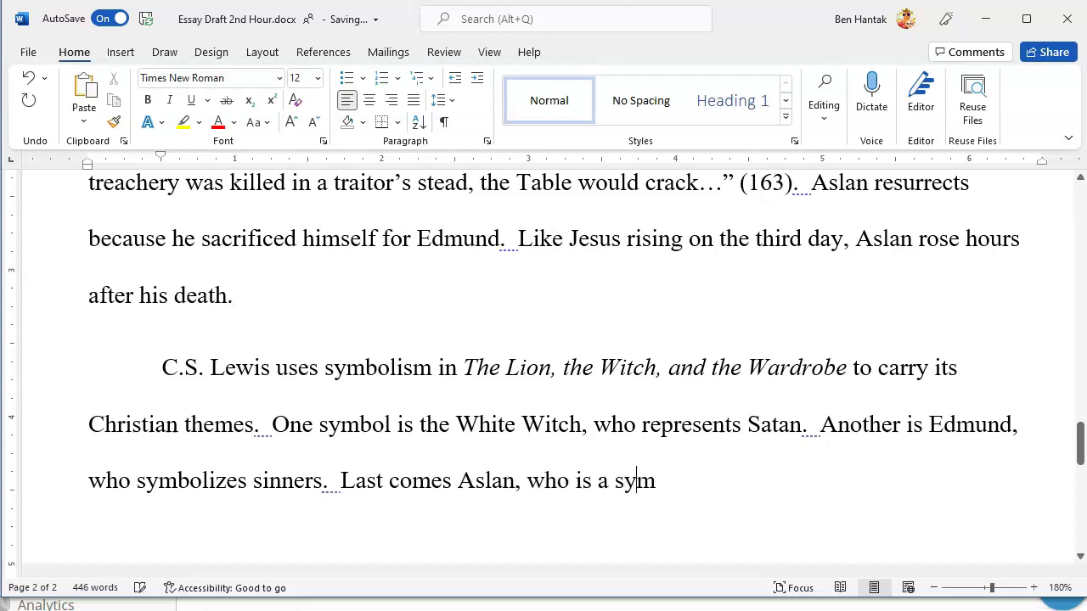
text(bol of Jesus Christ,)
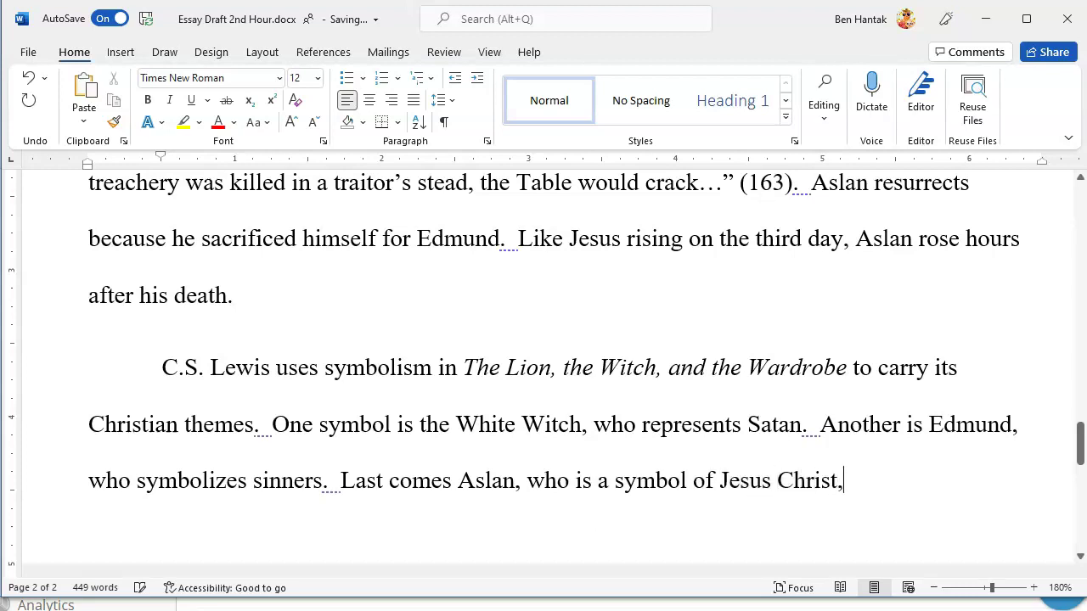
key(BackSpace)
text(.)
Copy the "Final Thought" sentence, starting "Besides reading the Bible", from the outline's Conclusion section to the end of the draft's conclusion paragraph.
mouse_move(456, 605)
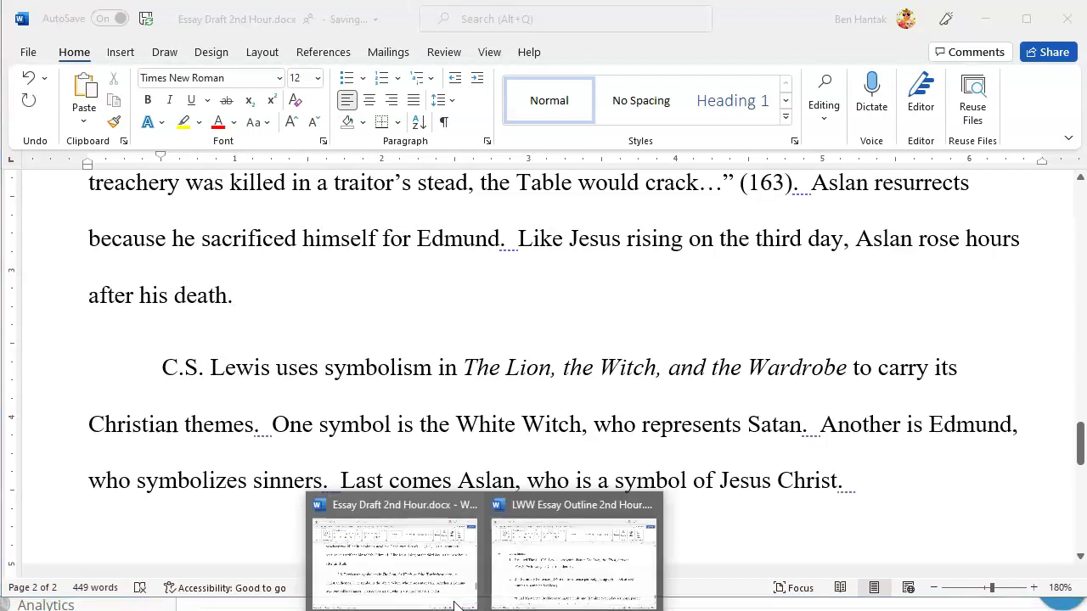
click(537, 584)
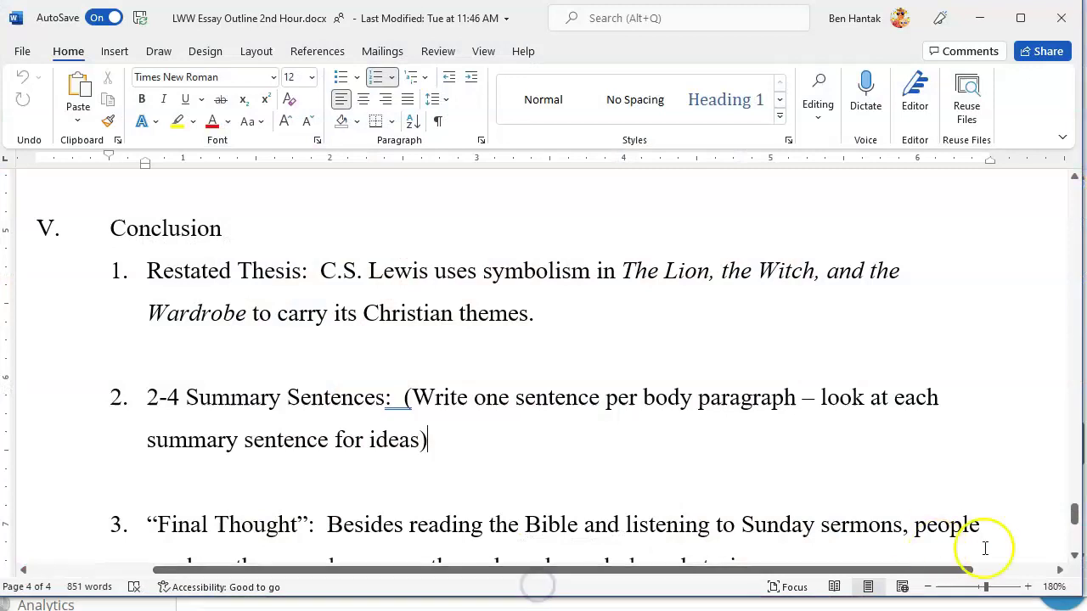
click(1075, 556)
click(1075, 556)
drag(789, 498, 336, 471)
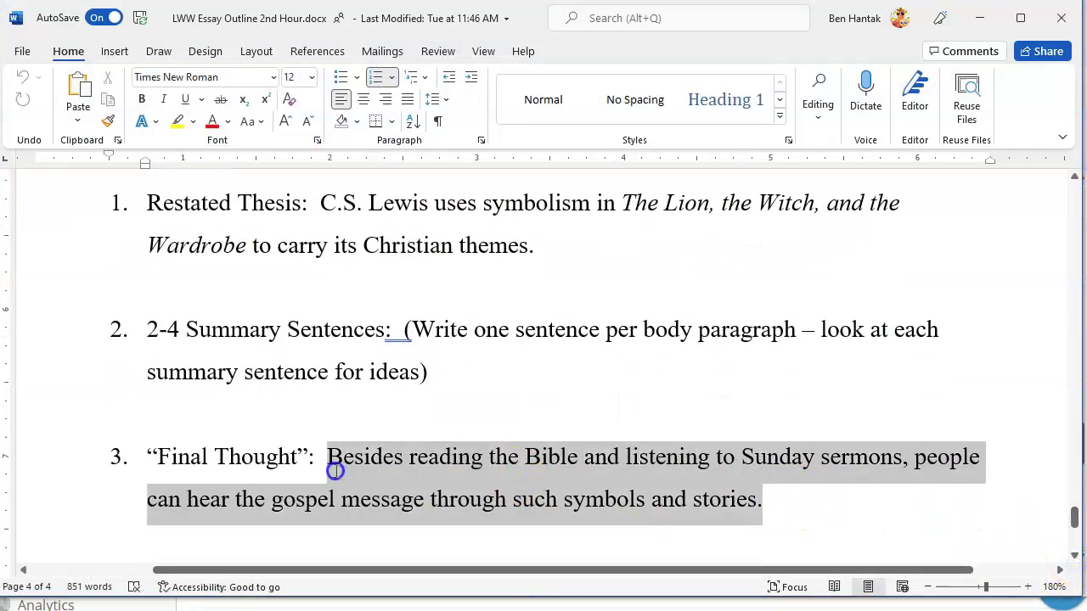
click(484, 610)
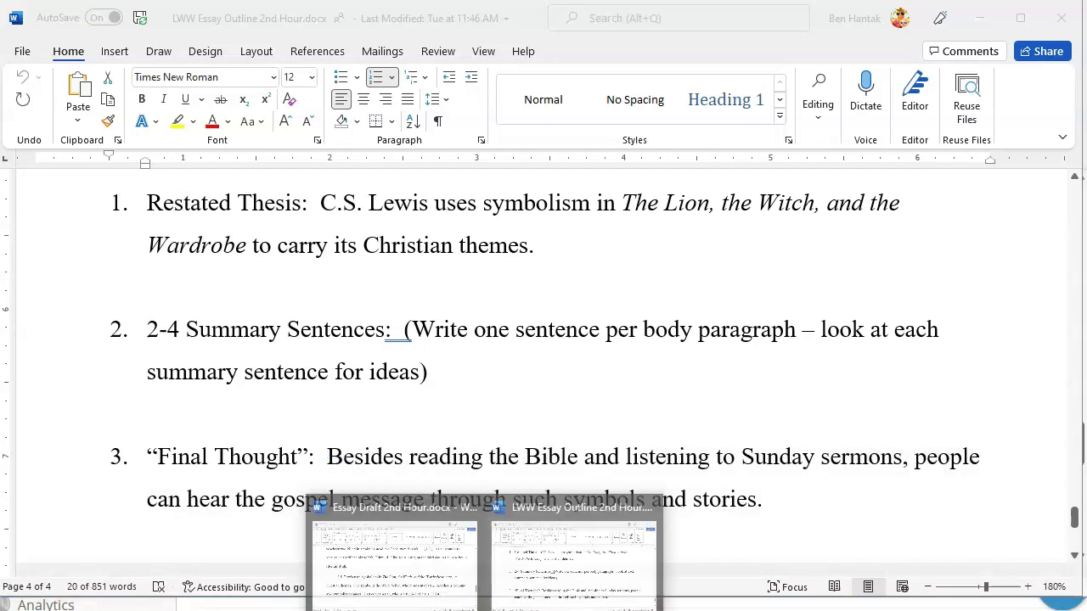
click(453, 565)
text(Besides reading the Bible and listening to Sunday sermons, people can hear the gospel message through such symbols and stories.)
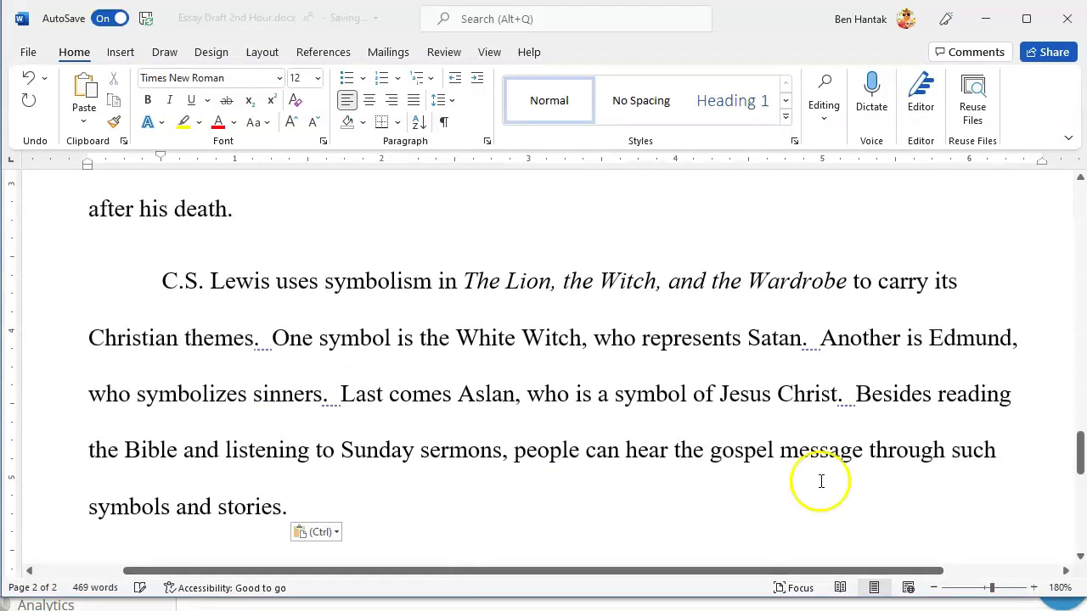
click(854, 396)
drag(1079, 453, 1079, 454)
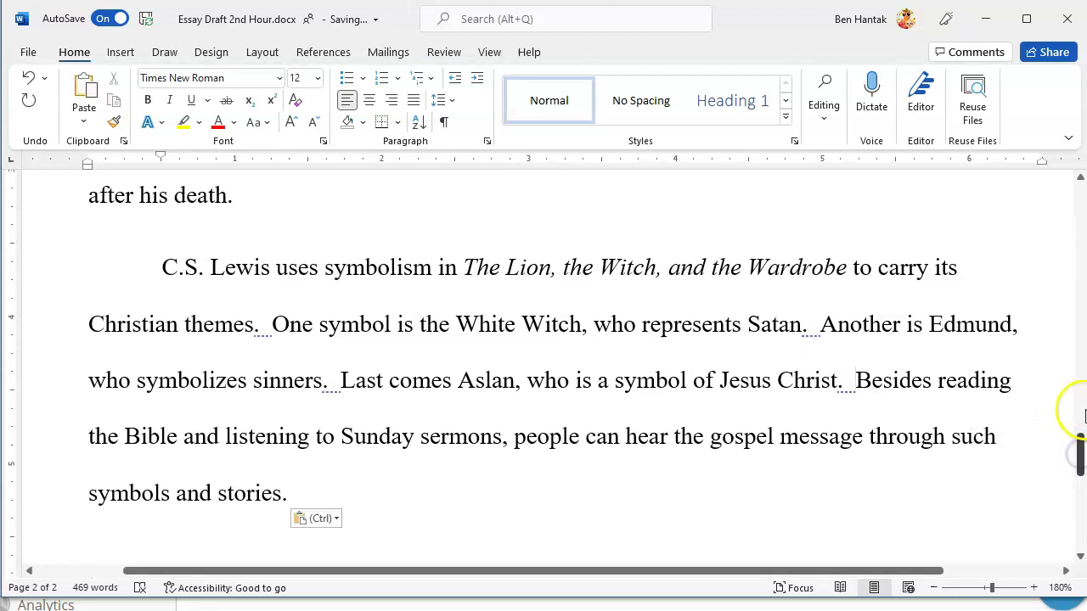
click(609, 484)
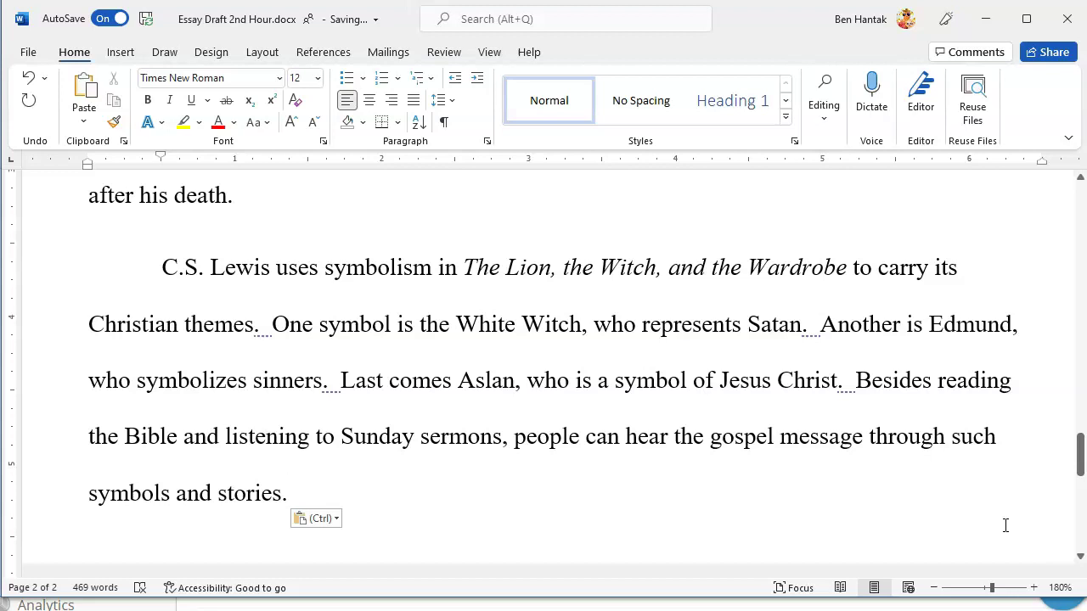
click(958, 529)
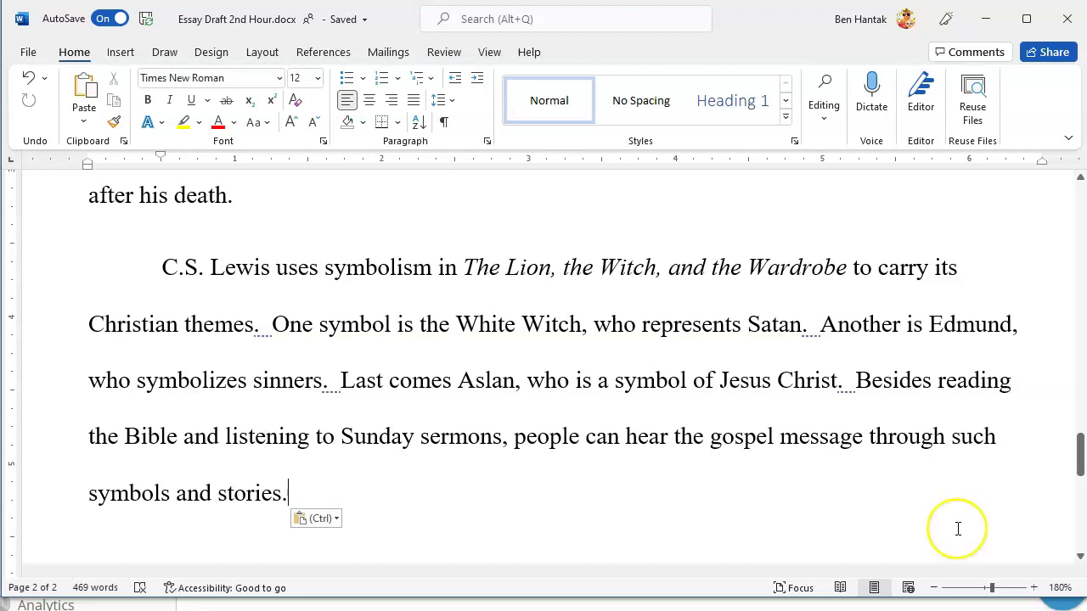